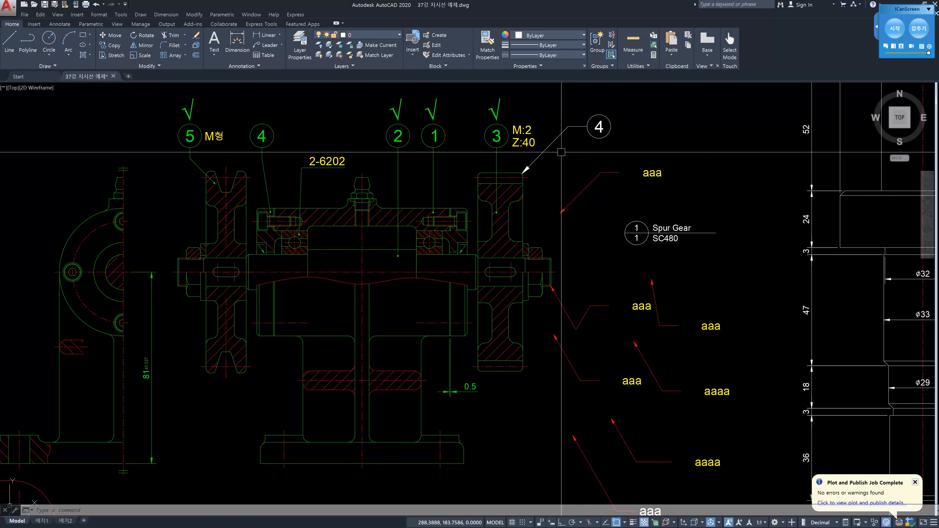
- Set the content type of the 지시선 multileader style to Block
{"action": "type", "text": "mls"}
{"action": "key", "text": "Return"}
{"action": "left_click", "coordinate": [739, 197]}
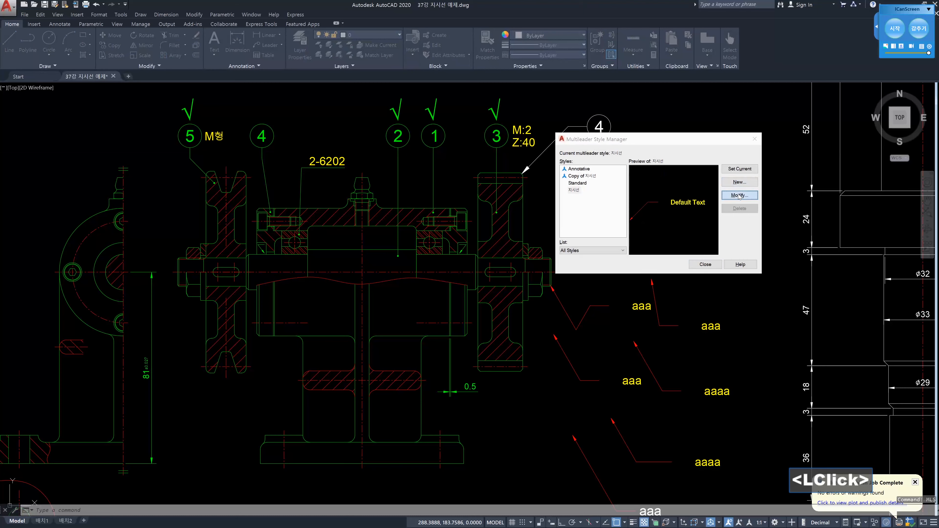
{"action": "left_click", "coordinate": [715, 200]}
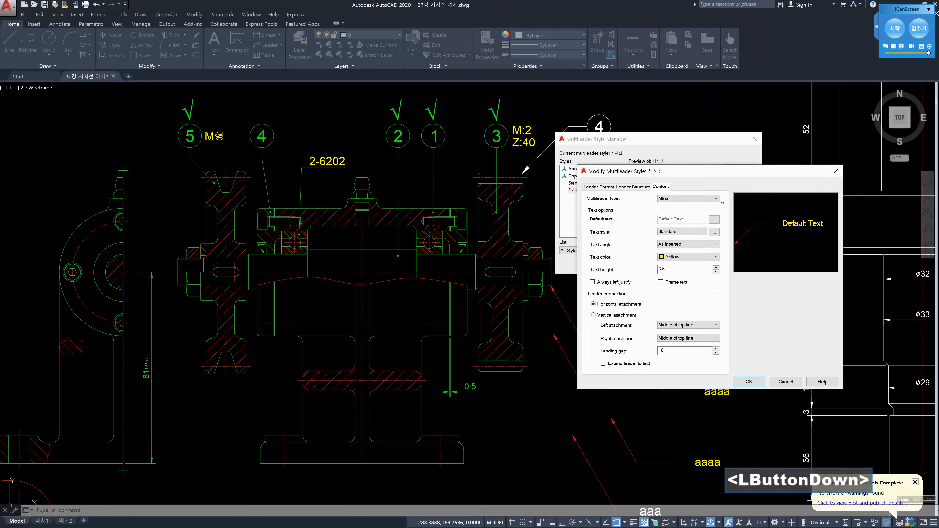
{"action": "left_click", "coordinate": [704, 210]}
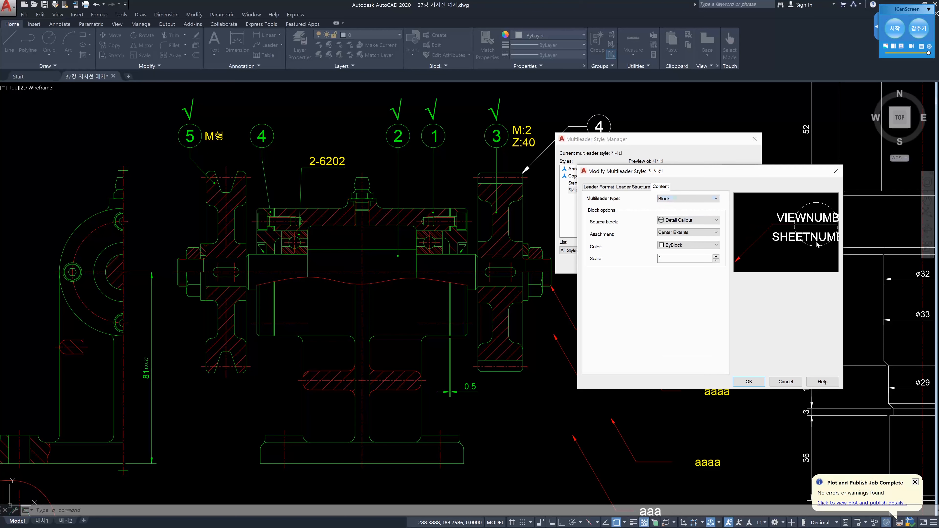
{"action": "left_click", "coordinate": [749, 381]}
{"action": "left_click", "coordinate": [704, 266]}
- Place a callout multileader in the empty area beyond balloon 4, with view number 1 and sheet number 2
{"action": "scroll", "coordinate": [607, 207], "scroll_direction": "up", "scroll_amount": 2}
{"action": "middle_click_drag", "start_coordinate": [665, 148], "coordinate": [569, 312]}
{"action": "type", "text": "mld"}
{"action": "key", "text": "Return"}
{"action": "left_click", "coordinate": [583, 260]}
{"action": "left_click", "coordinate": [638, 202]}
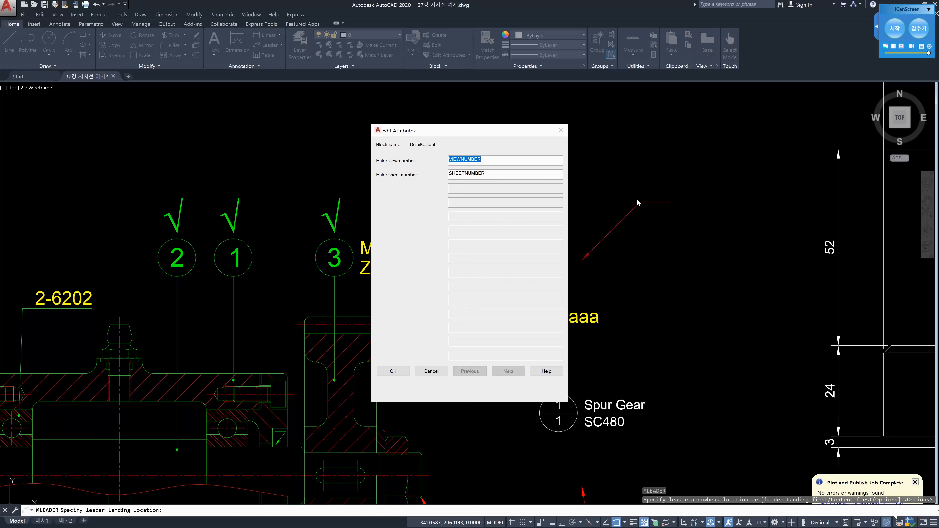
{"action": "type", "text": "1"}
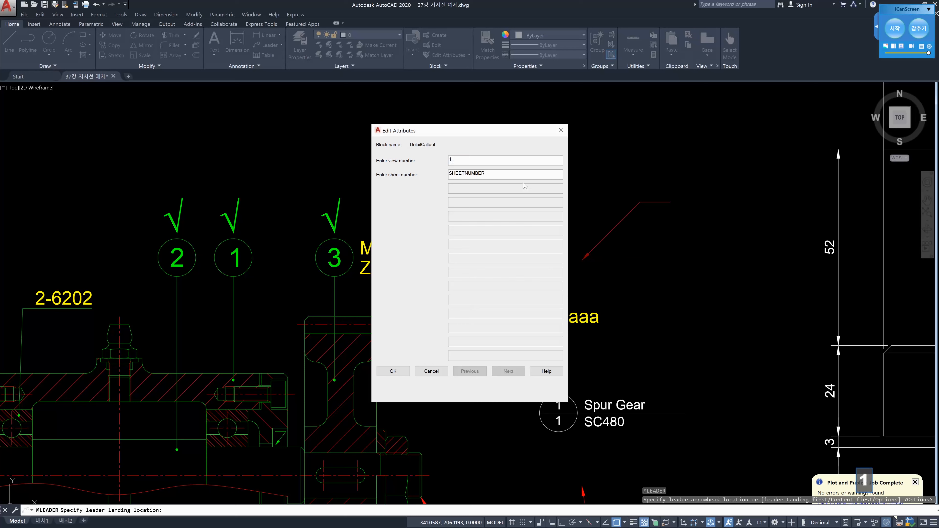
{"action": "left_click", "coordinate": [410, 176]}
{"action": "type", "text": "2"}
{"action": "key", "text": "Return"}
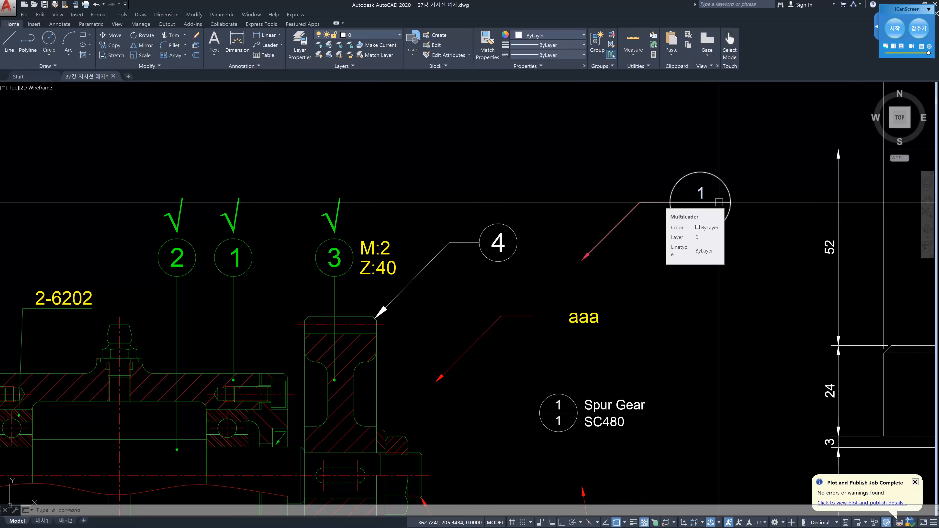
{"action": "key", "text": "Escape"}
{"action": "key", "text": "Escape"}
- Set the block attachment of the 지시선 multileader style to Insertion point
{"action": "type", "text": "MLS"}
{"action": "key", "text": "Return"}
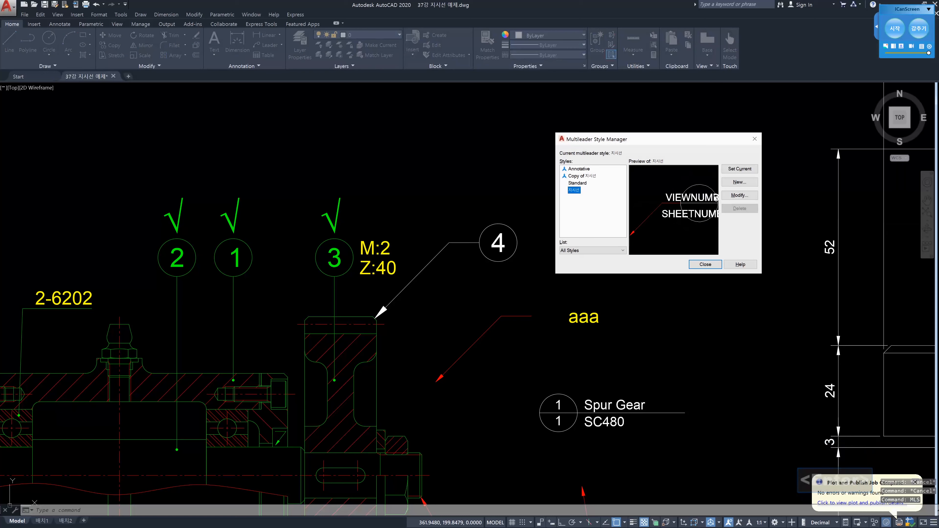
{"action": "left_click", "coordinate": [740, 197]}
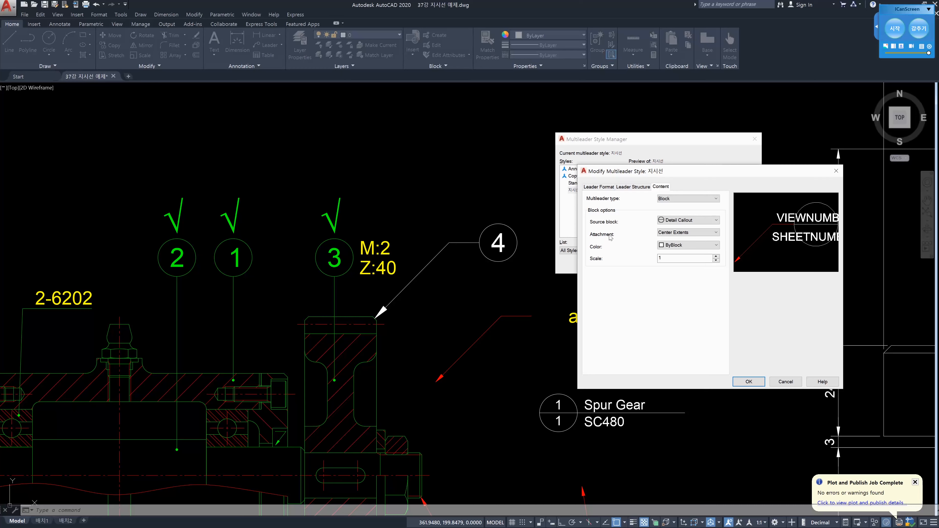
{"action": "left_click", "coordinate": [682, 233]}
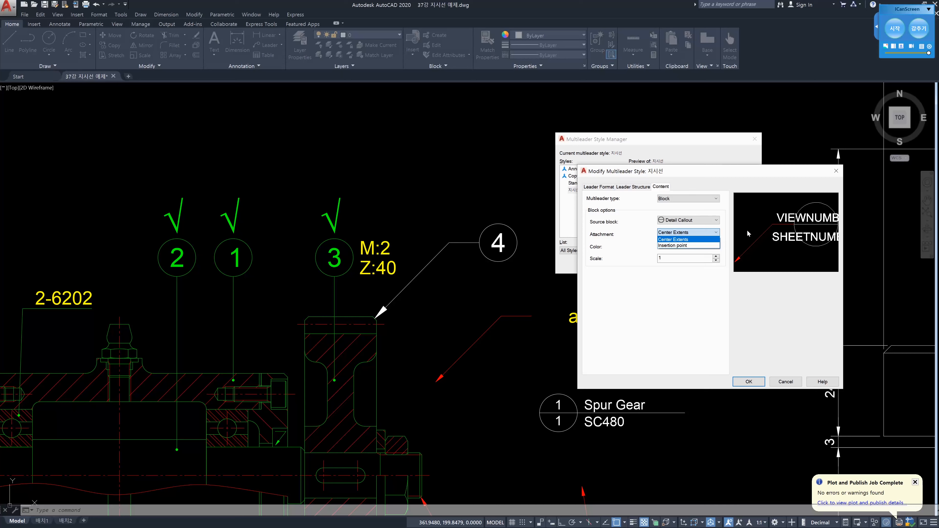
{"action": "left_click", "coordinate": [686, 246]}
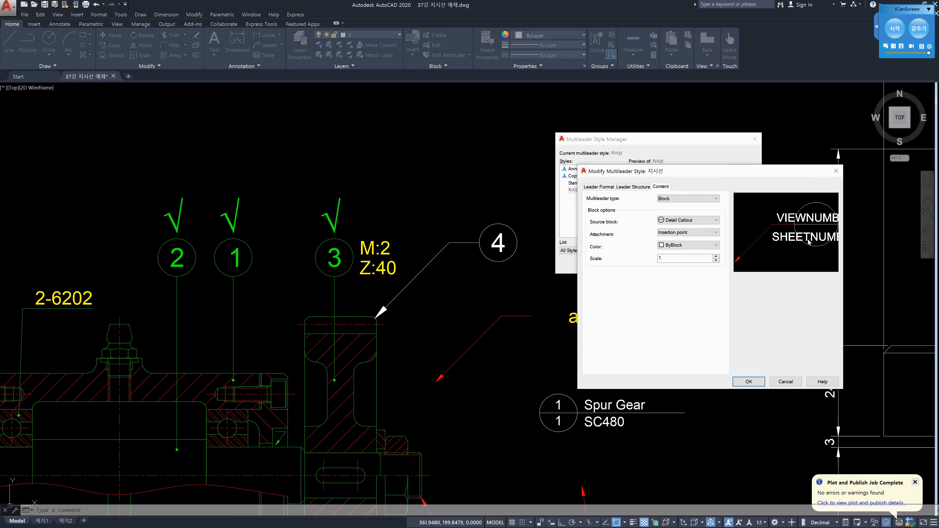
{"action": "left_click", "coordinate": [750, 382]}
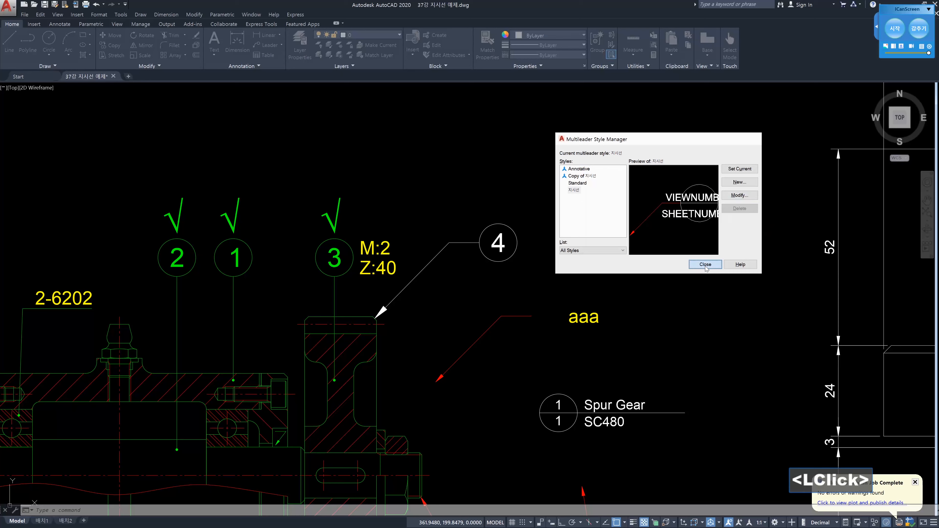
{"action": "left_click", "coordinate": [706, 264]}
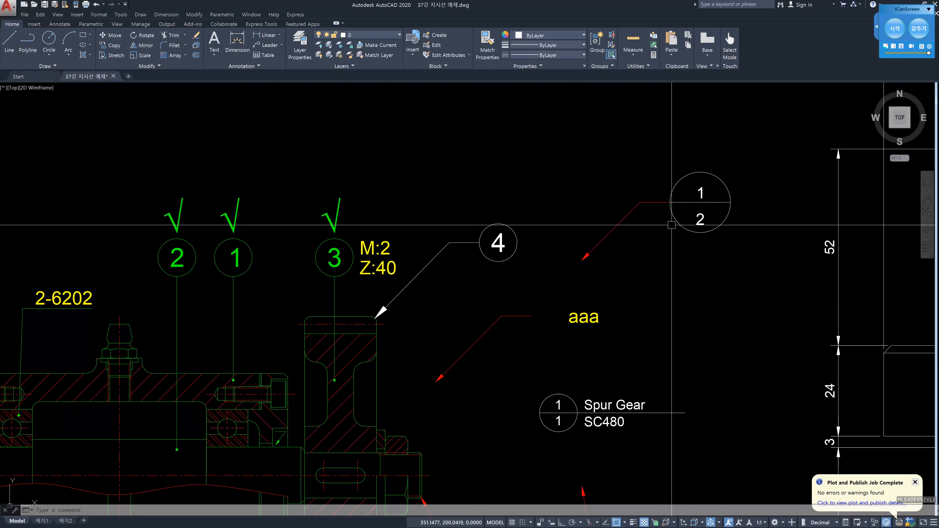
- Add a second callout multileader above balloon 4 with its leader sloping down toward the first callout, using view number 1 and sheet number 2
{"action": "type", "text": "mld"}
{"action": "key", "text": "Return"}
{"action": "left_click", "coordinate": [555, 173]}
{"action": "left_click", "coordinate": [528, 113]}
{"action": "type", "text": "1"}
{"action": "left_click_drag", "start_coordinate": [489, 174], "coordinate": [430, 173]}
{"action": "type", "text": "2"}
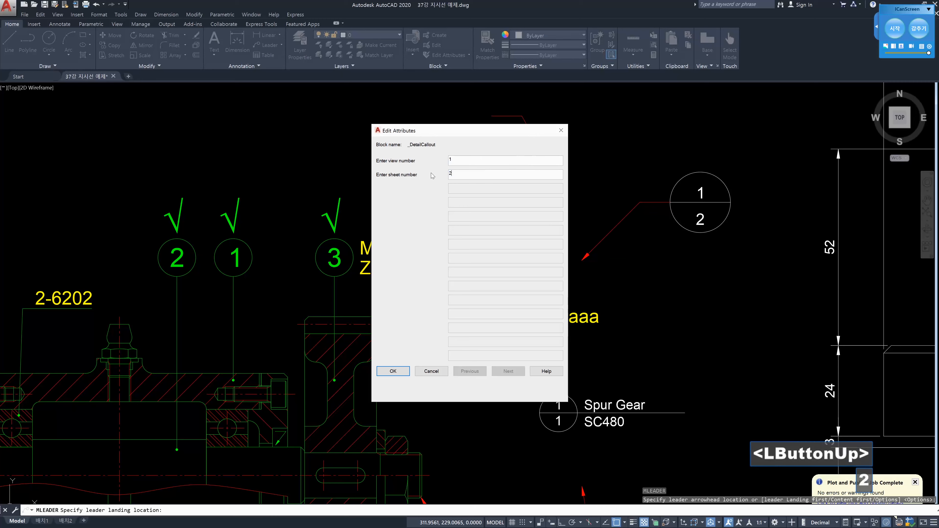
{"action": "left_click", "coordinate": [406, 373]}
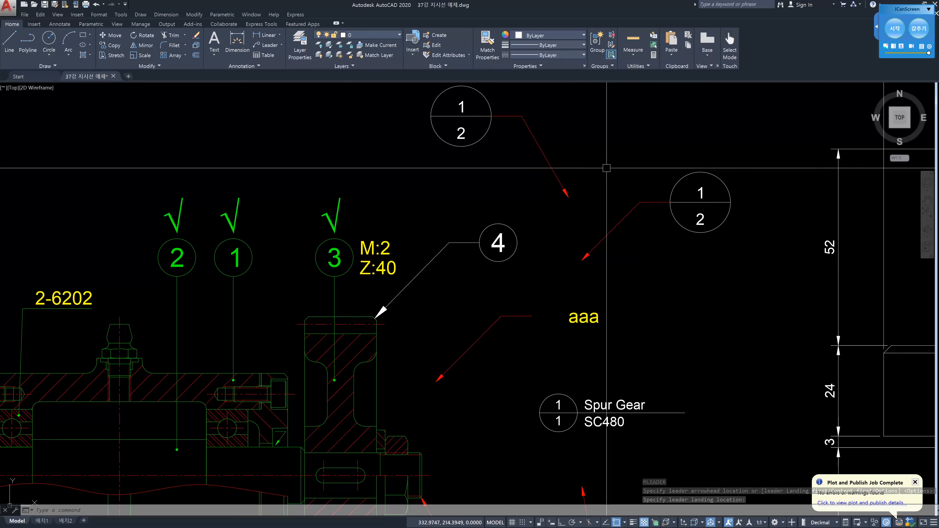
- Turn off automatic landing inclusion in the leader structure of the 지시선 multileader style
{"action": "type", "text": "mls"}
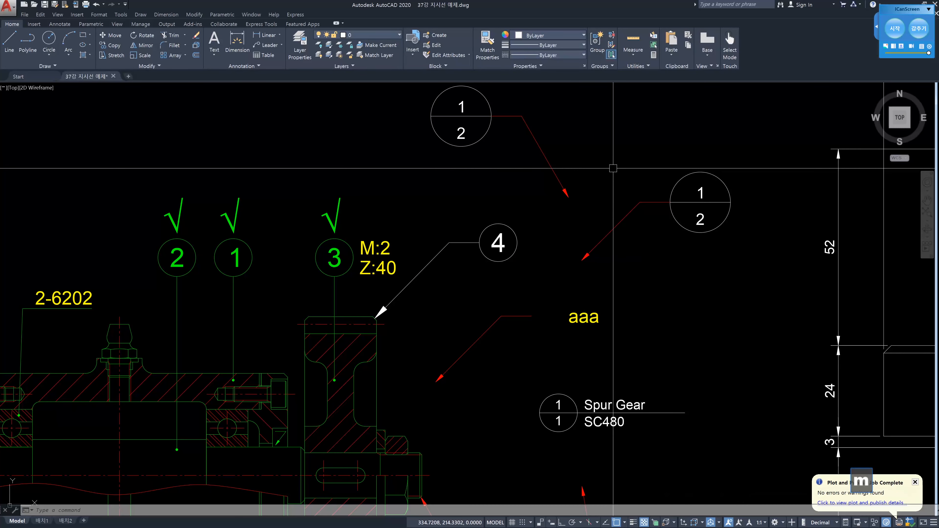
{"action": "key", "text": "Return"}
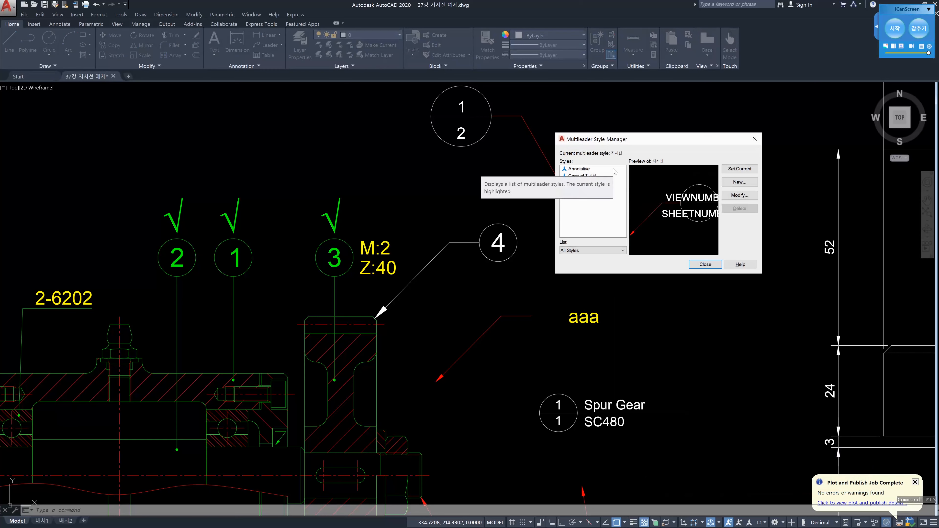
{"action": "left_click", "coordinate": [742, 198]}
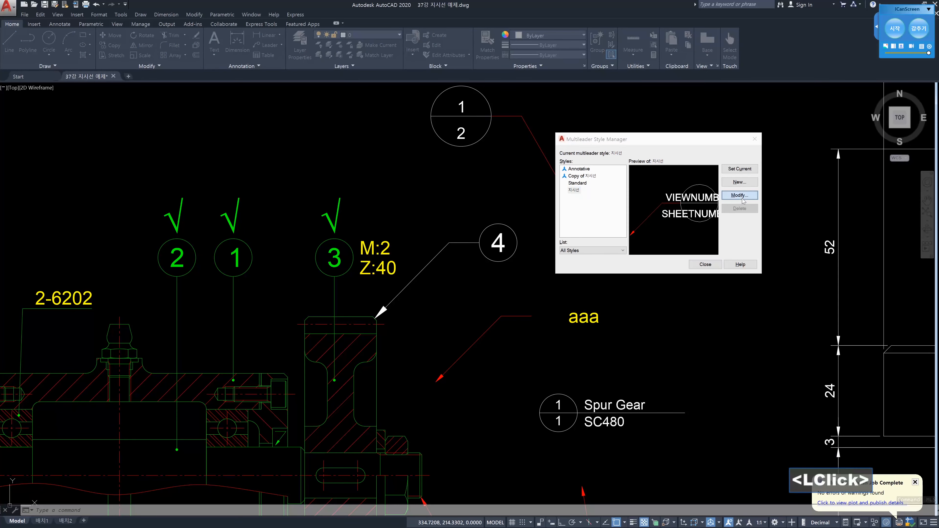
{"action": "left_click", "coordinate": [633, 187]}
{"action": "left_click", "coordinate": [593, 251]}
{"action": "left_click", "coordinate": [749, 382]}
{"action": "left_click", "coordinate": [704, 265]}
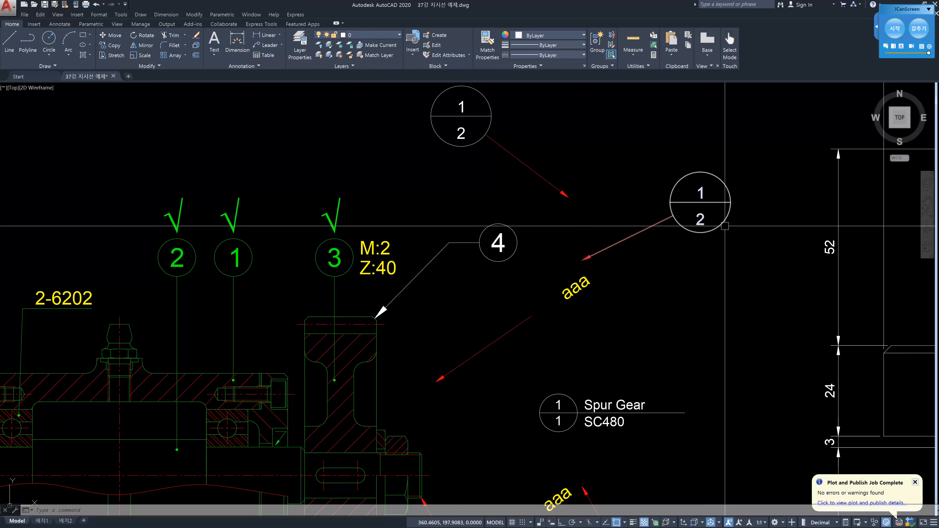
- Draw a check line from the center of the first callout's circle to the tip of its leader arrow
{"action": "type", "text": "l"}
{"action": "key", "text": "Return"}
{"action": "left_click", "coordinate": [701, 202]}
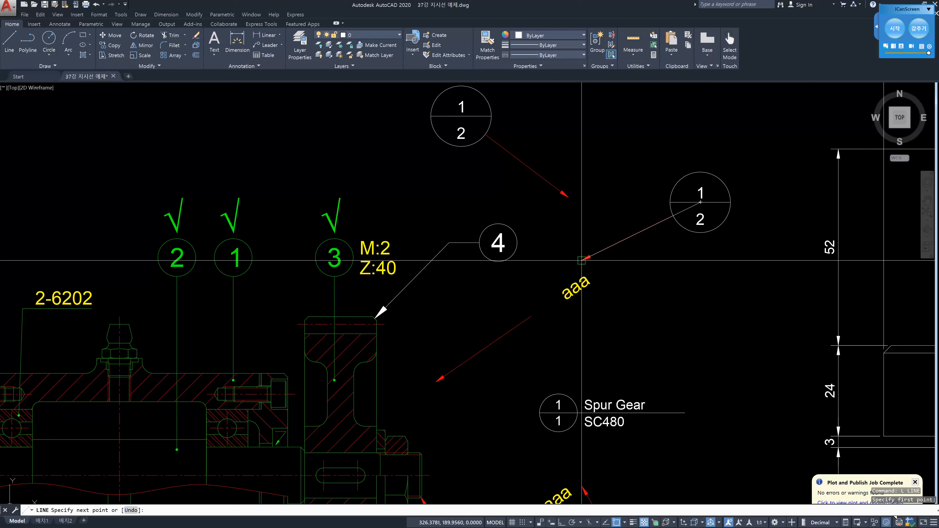
{"action": "left_click", "coordinate": [582, 259]}
{"action": "key", "text": "Escape"}
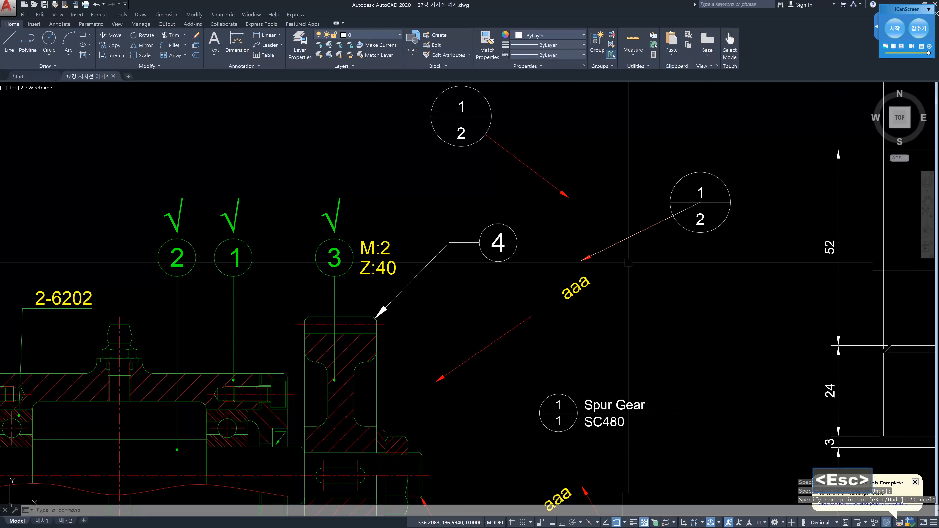
- Erase the check line running from the callout's center to the arrow tip
{"action": "scroll", "coordinate": [699, 194], "scroll_direction": "up", "scroll_amount": 4}
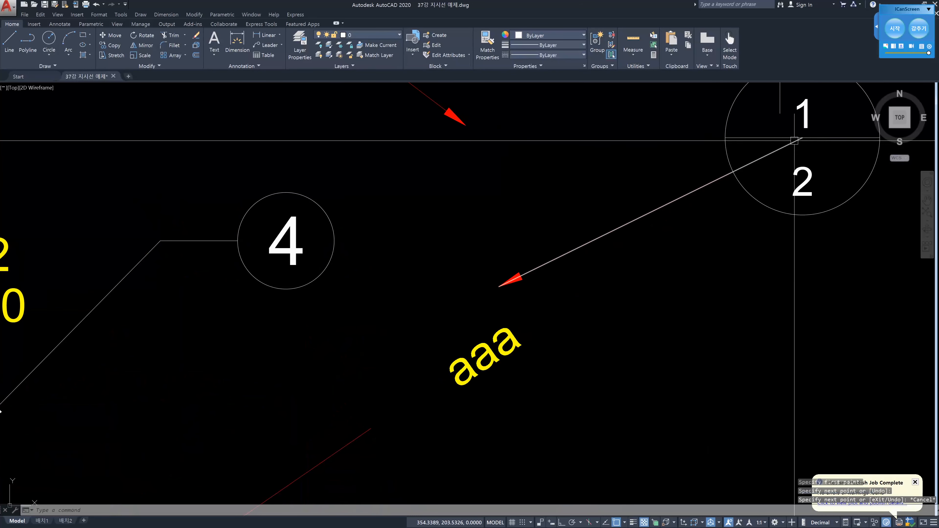
{"action": "left_click", "coordinate": [785, 144]}
{"action": "key", "text": "Delete"}
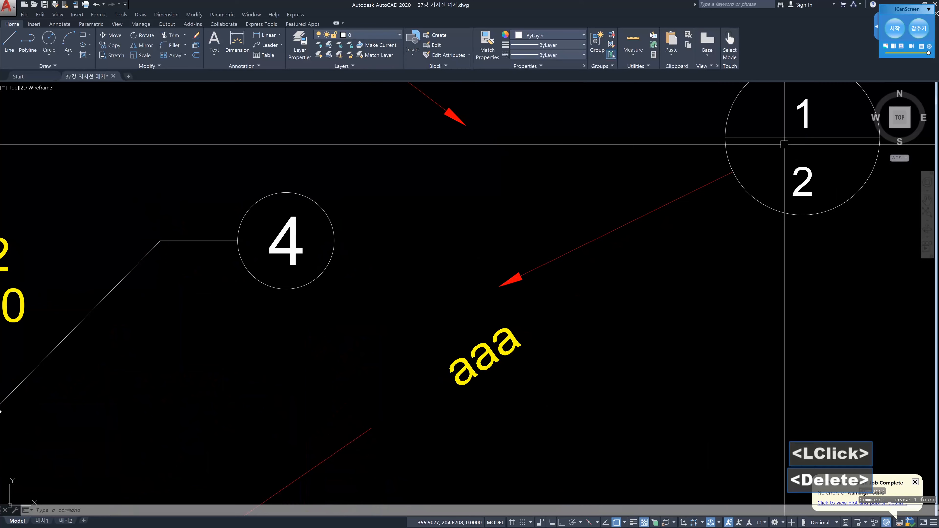
- Set the block attachment of the 지시선 multileader style to Center Extents
{"action": "scroll", "coordinate": [784, 145], "scroll_direction": "down", "scroll_amount": 4}
{"action": "middle_click_drag", "start_coordinate": [735, 143], "coordinate": [712, 225]}
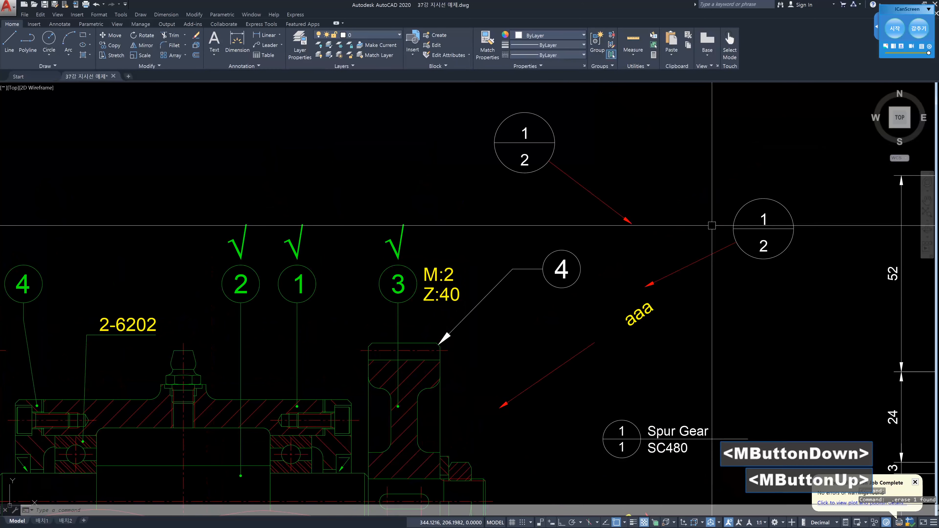
{"action": "type", "text": "mls"}
{"action": "key", "text": "Return"}
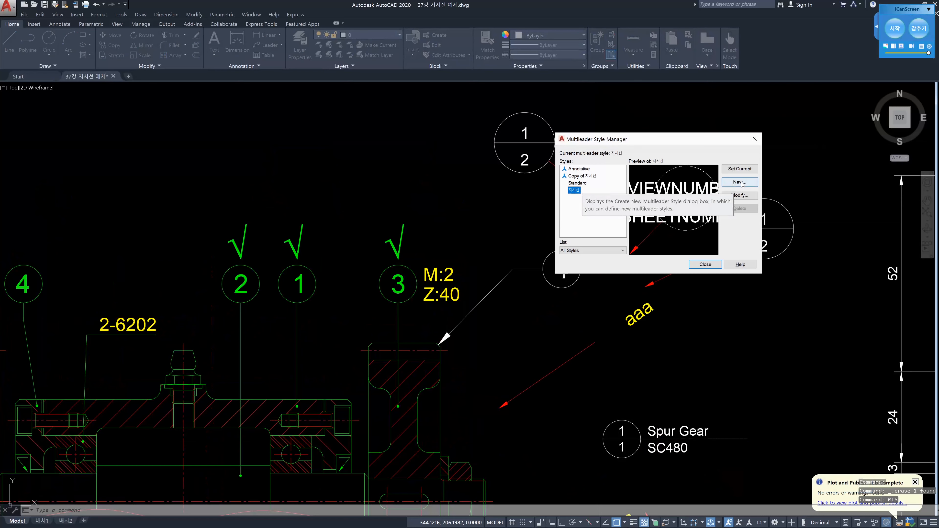
{"action": "left_click", "coordinate": [740, 195]}
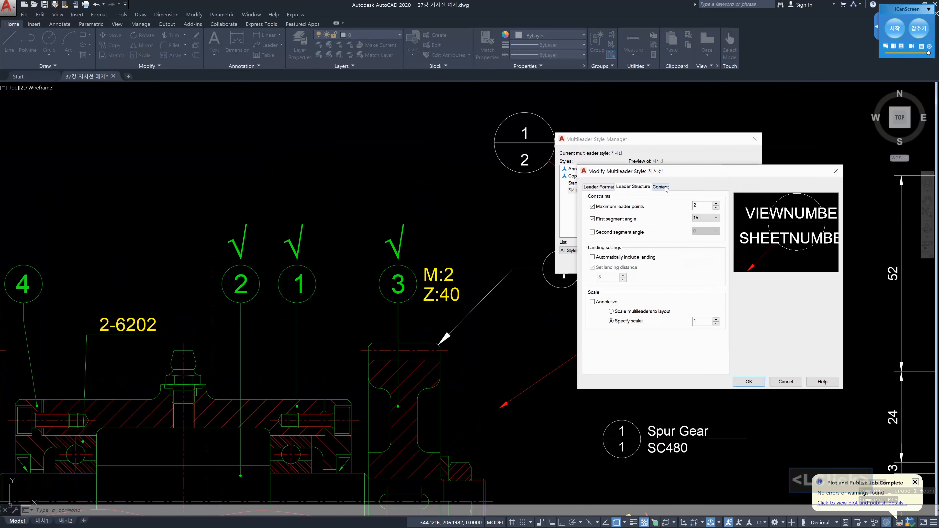
{"action": "left_click", "coordinate": [661, 187]}
{"action": "left_click", "coordinate": [688, 233]}
{"action": "left_click", "coordinate": [690, 240]}
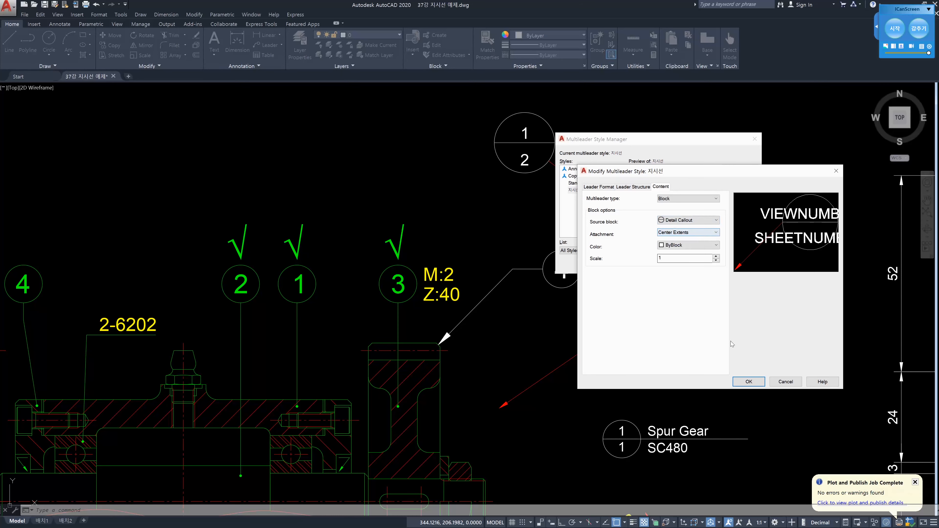
{"action": "left_click", "coordinate": [749, 381]}
{"action": "left_click", "coordinate": [705, 263]}
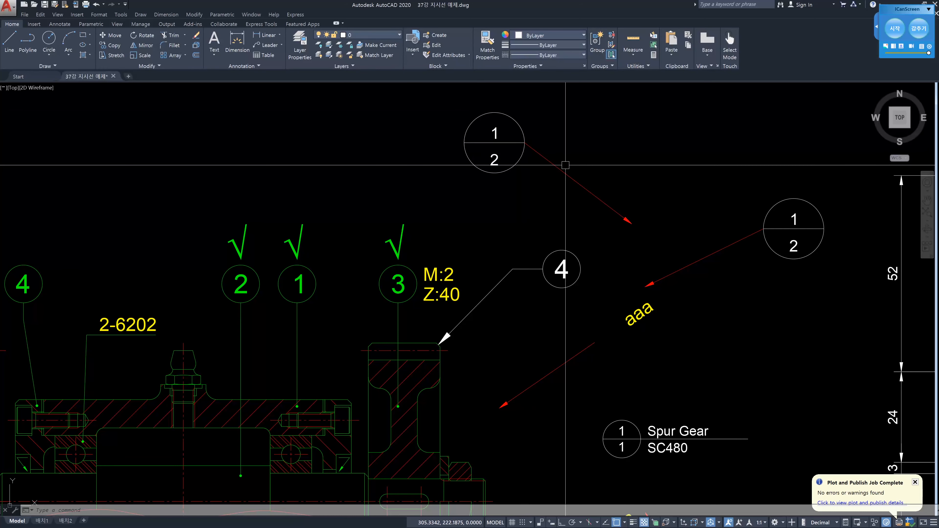
- Turn on automatic landing inclusion in the 지시선 multileader style and set its block color to Red
{"action": "type", "text": "mls"}
{"action": "key", "text": "Return"}
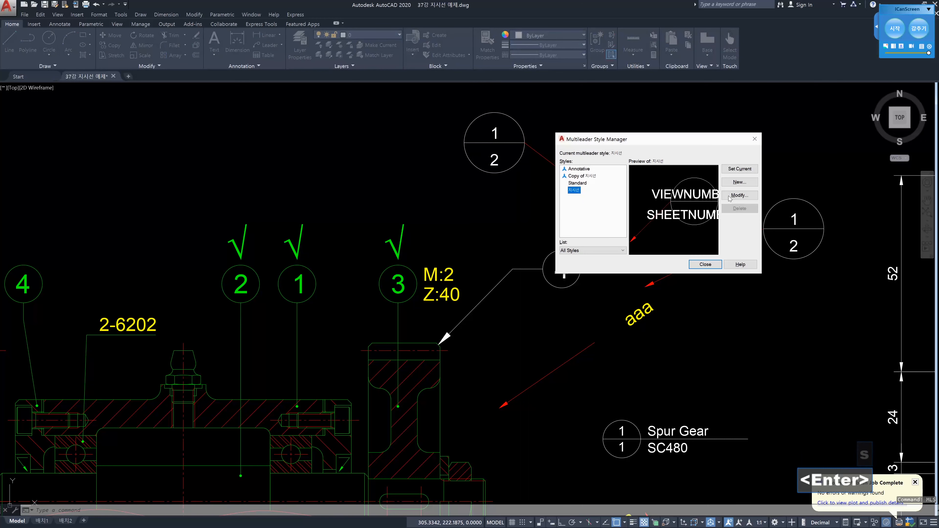
{"action": "left_click", "coordinate": [730, 197]}
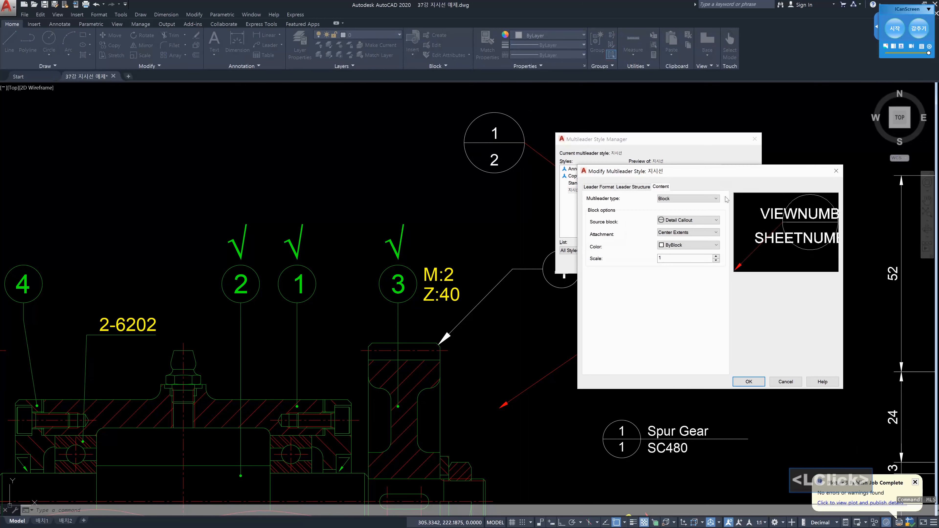
{"action": "left_click", "coordinate": [645, 188]}
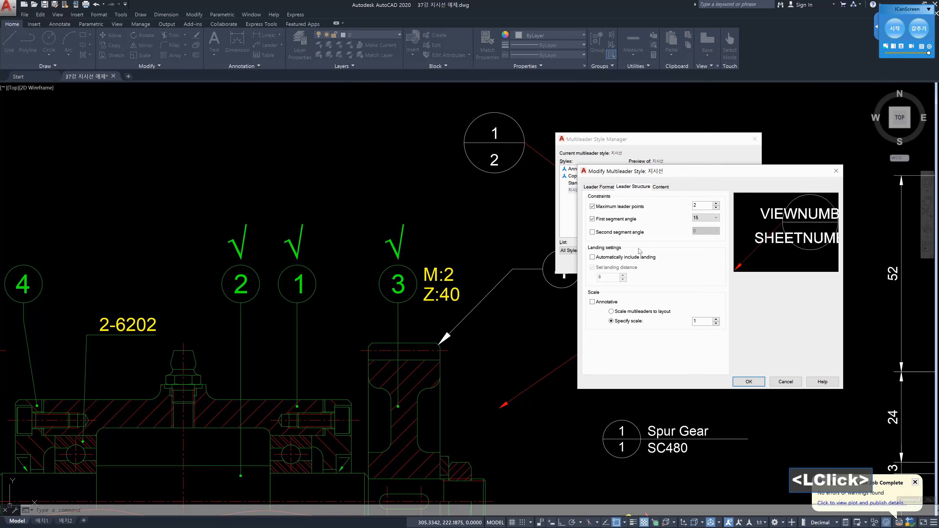
{"action": "left_click", "coordinate": [631, 258]}
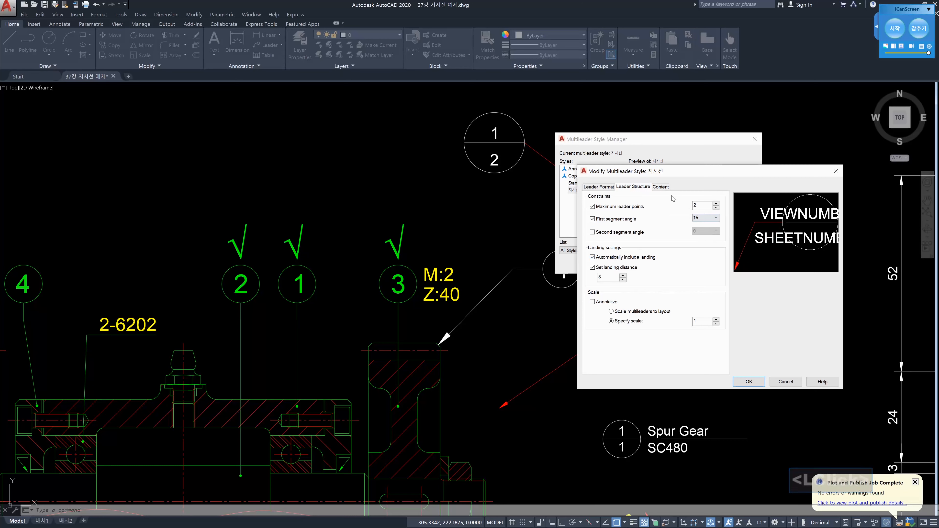
{"action": "left_click", "coordinate": [665, 188]}
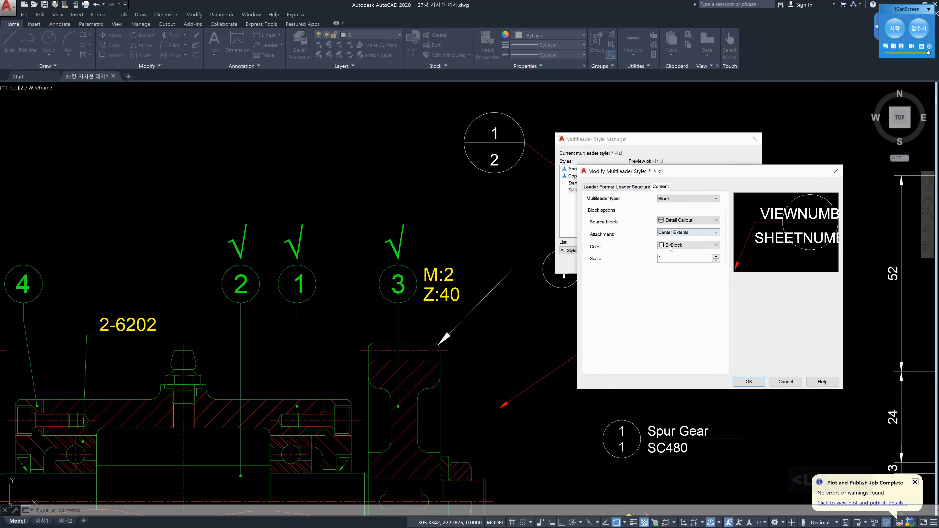
{"action": "left_click", "coordinate": [710, 245]}
{"action": "left_click", "coordinate": [684, 265]}
{"action": "left_click", "coordinate": [749, 382]}
{"action": "left_click", "coordinate": [704, 265]}
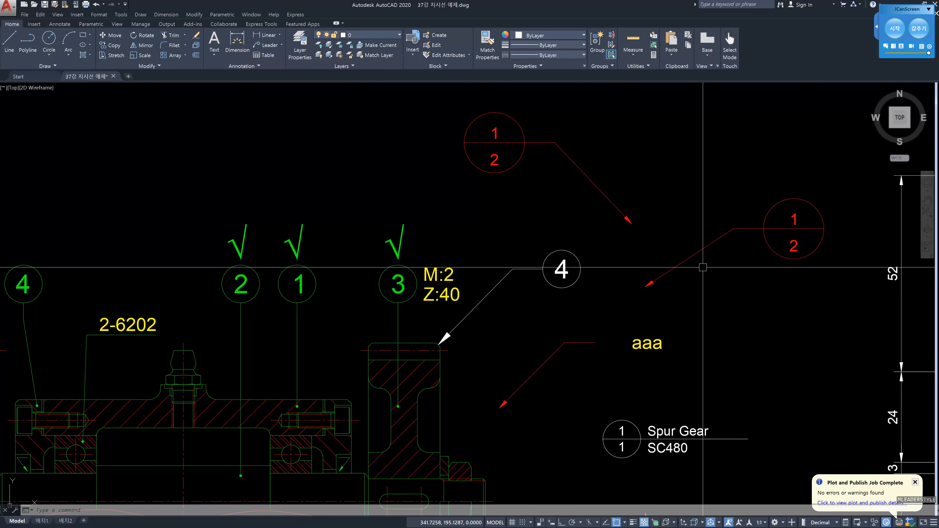
- Set the 지시선 multileader style's block color to ByLayer and its block scale to 2
{"action": "type", "text": "mls"}
{"action": "key", "text": "Return"}
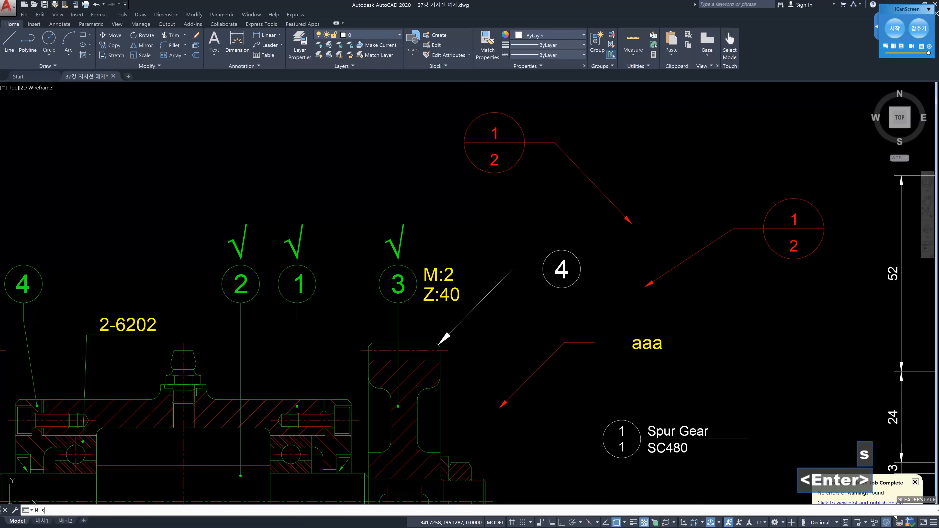
{"action": "left_click", "coordinate": [731, 196]}
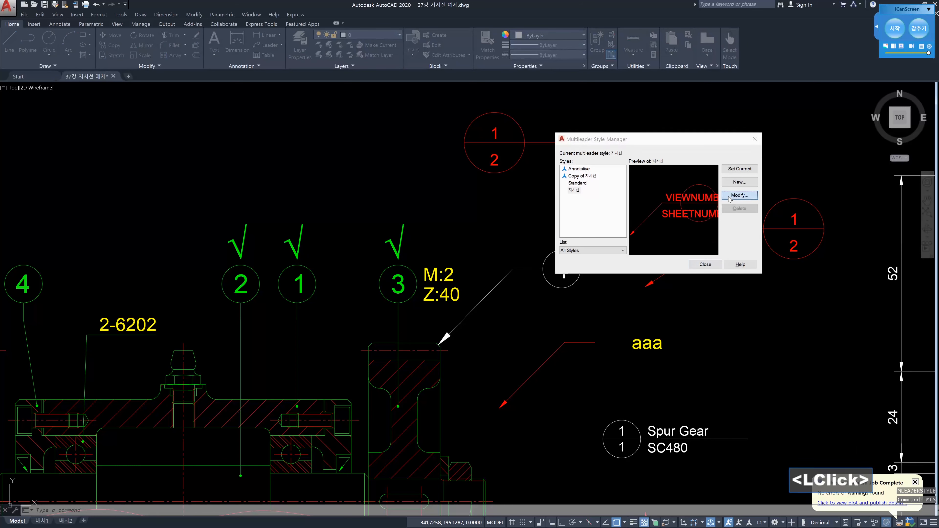
{"action": "left_click", "coordinate": [688, 245]}
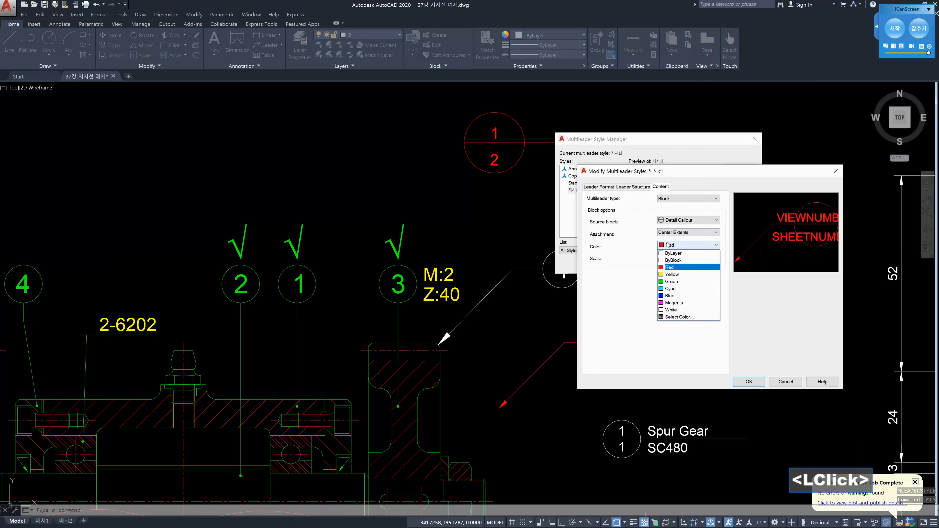
{"action": "left_click", "coordinate": [677, 254]}
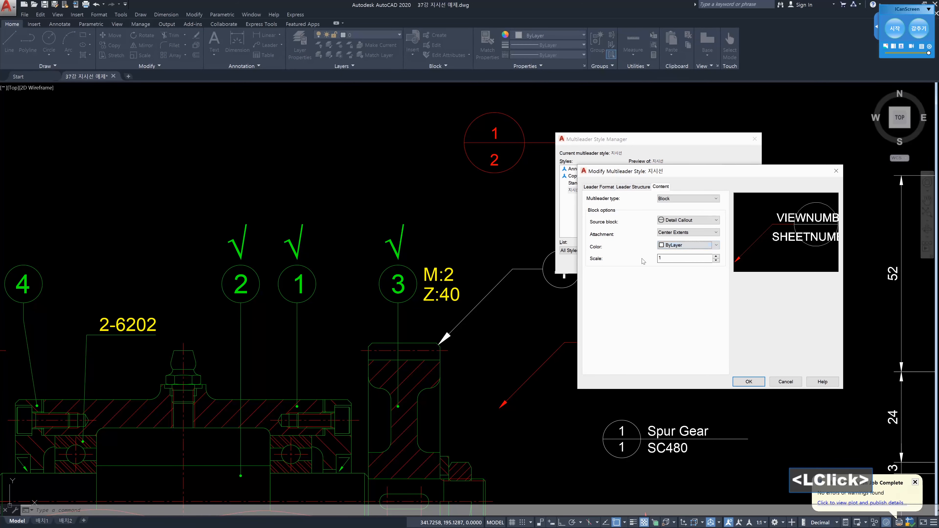
{"action": "left_click", "coordinate": [662, 259]}
{"action": "double_click", "coordinate": [661, 259]}
{"action": "type", "text": "2"}
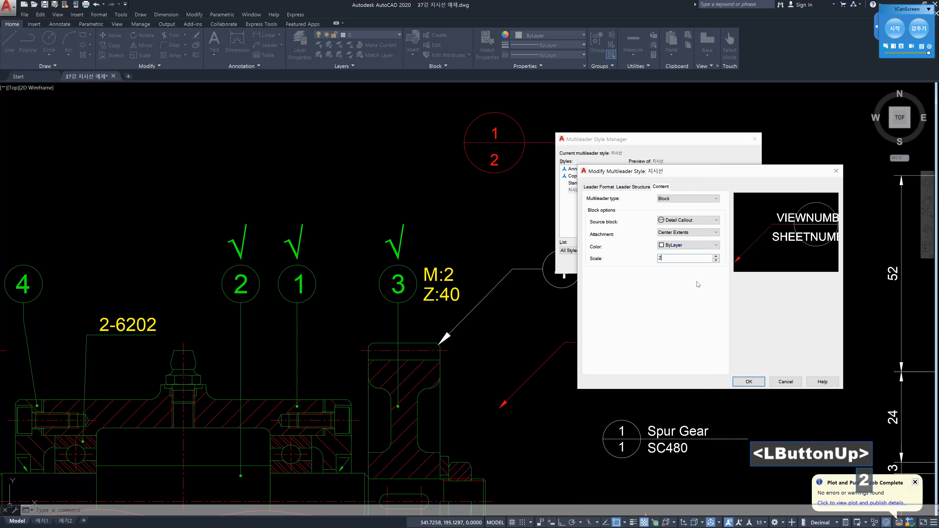
{"action": "left_click", "coordinate": [749, 381]}
{"action": "left_click", "coordinate": [708, 264]}
- Place a detail callout multileader above the existing callouts, with view number 1 and sheet number 2
{"action": "scroll", "coordinate": [703, 255], "scroll_direction": "down", "scroll_amount": 3}
{"action": "middle_click_drag", "start_coordinate": [705, 199], "coordinate": [639, 269]}
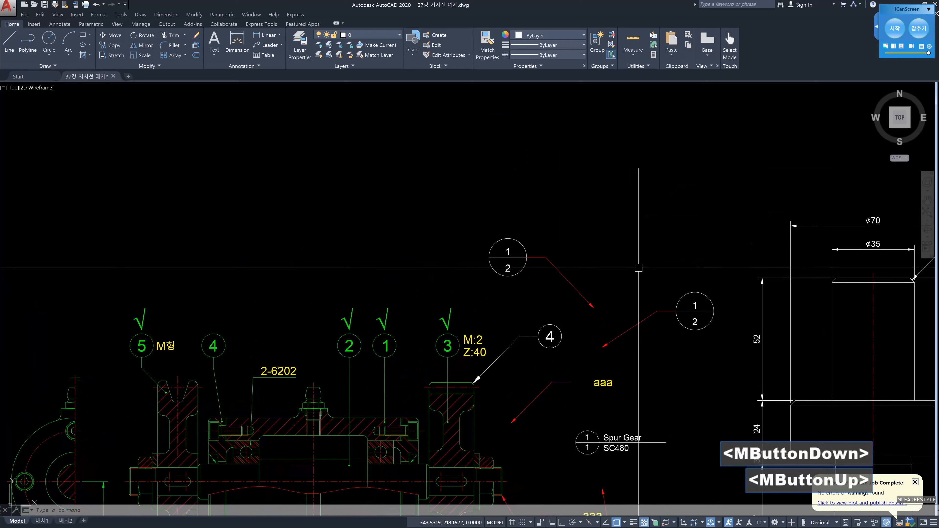
{"action": "key", "text": "Escape"}
{"action": "key", "text": "Escape"}
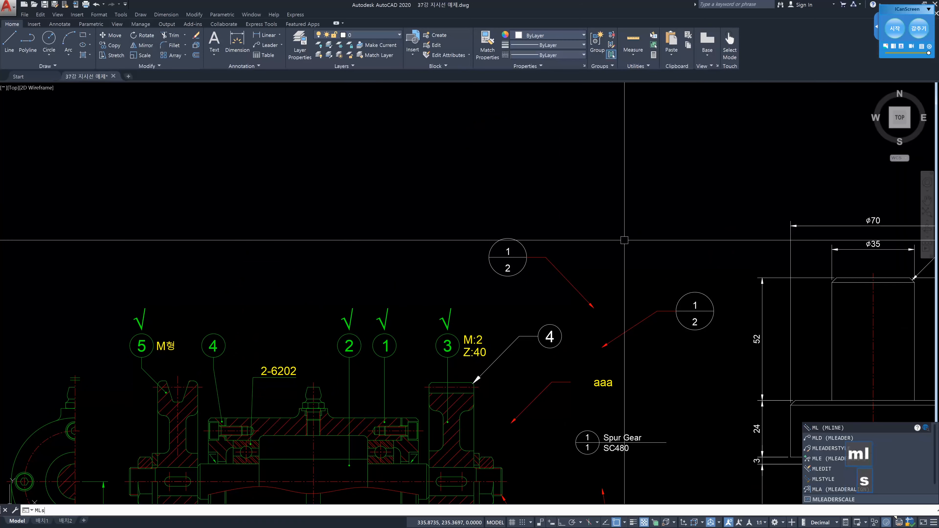
{"action": "type", "text": "mld"}
{"action": "key", "text": "Return"}
{"action": "left_click", "coordinate": [605, 242]}
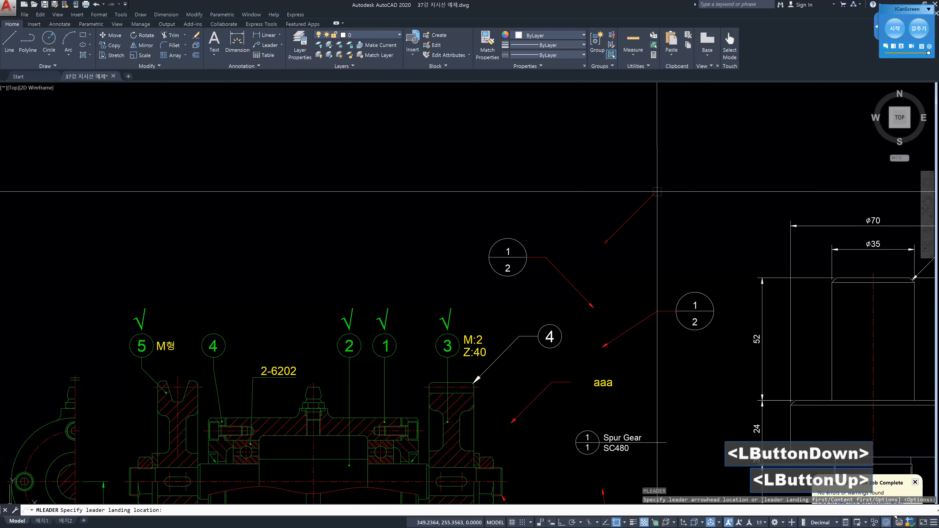
{"action": "left_click", "coordinate": [660, 192]}
{"action": "type", "text": "1"}
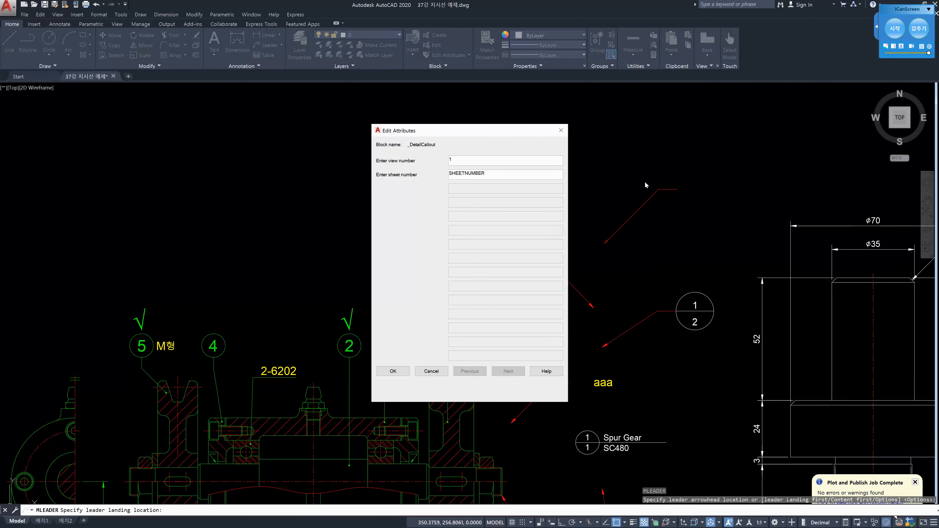
{"action": "double_click", "coordinate": [518, 174]}
{"action": "type", "text": "2"}
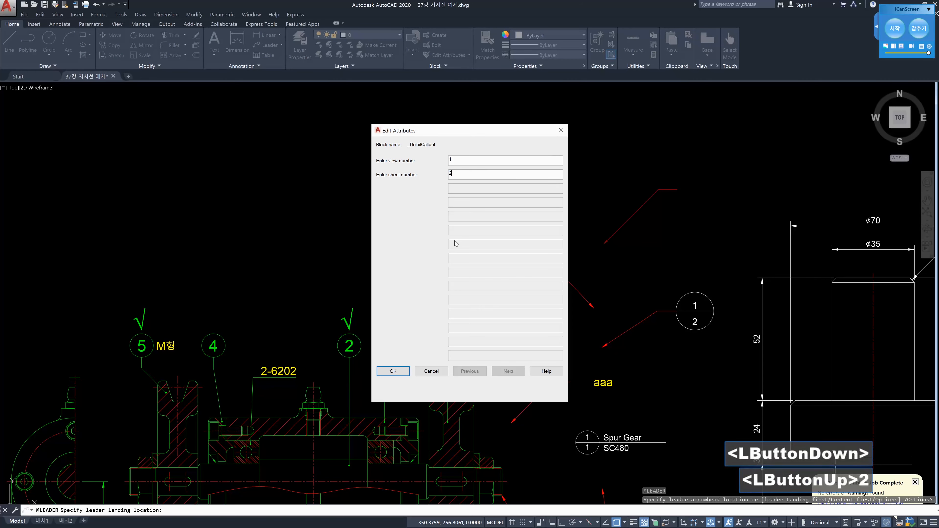
{"action": "left_click", "coordinate": [394, 372]}
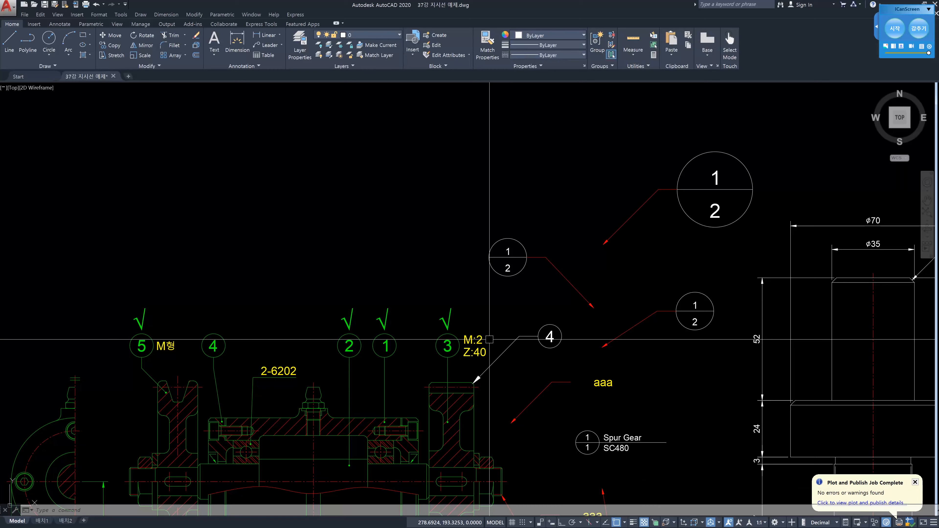
{"action": "left_click", "coordinate": [535, 307]}
{"action": "left_click", "coordinate": [497, 252]}
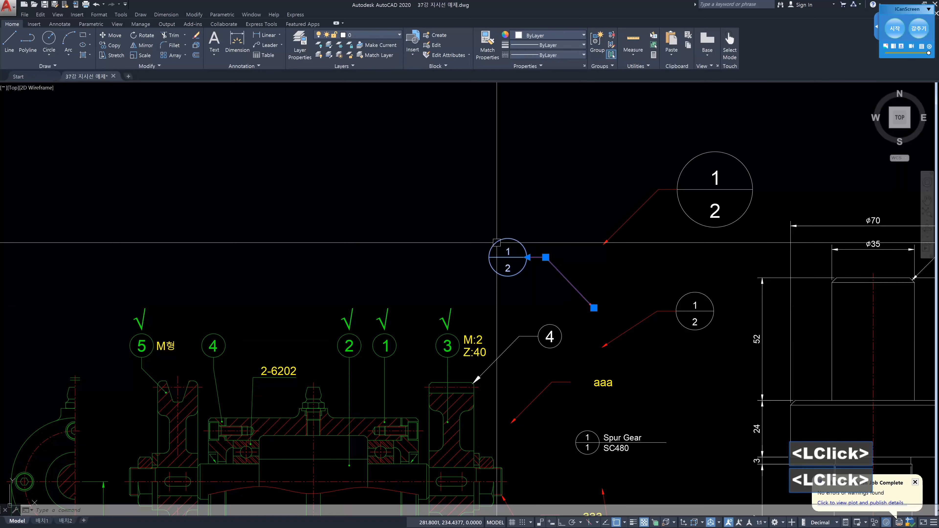
{"action": "left_click", "coordinate": [705, 356]}
{"action": "left_click", "coordinate": [664, 297]}
{"action": "key", "text": "Escape"}
{"action": "key", "text": "Escape"}
- Try a block scale of 1 in the content settings of the 지시선 multileader style
{"action": "type", "text": "mls"}
{"action": "key", "text": "Return"}
{"action": "left_click", "coordinate": [741, 198]}
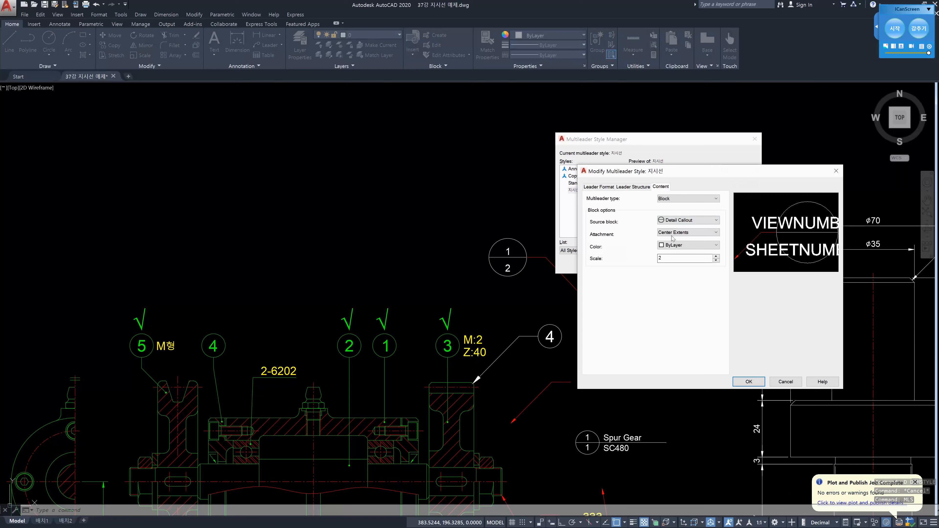
{"action": "double_click", "coordinate": [662, 258]}
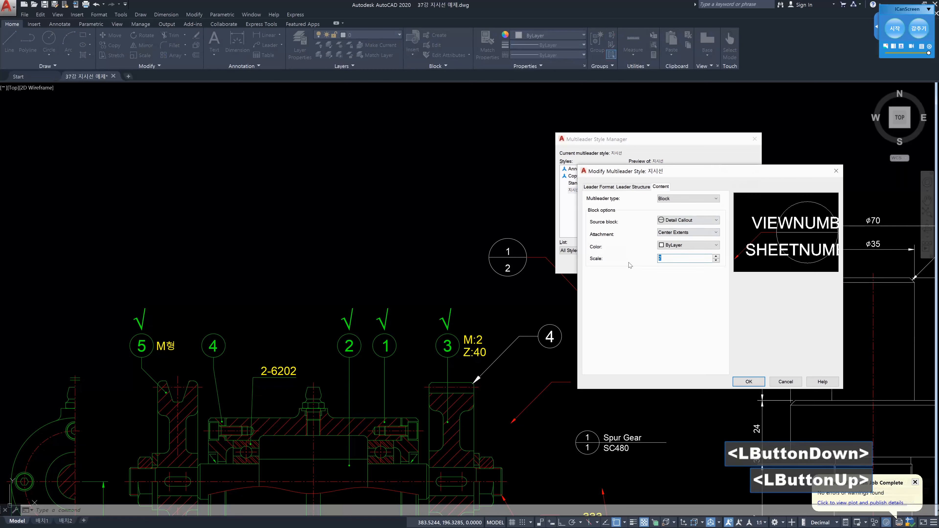
{"action": "type", "text": "1"}
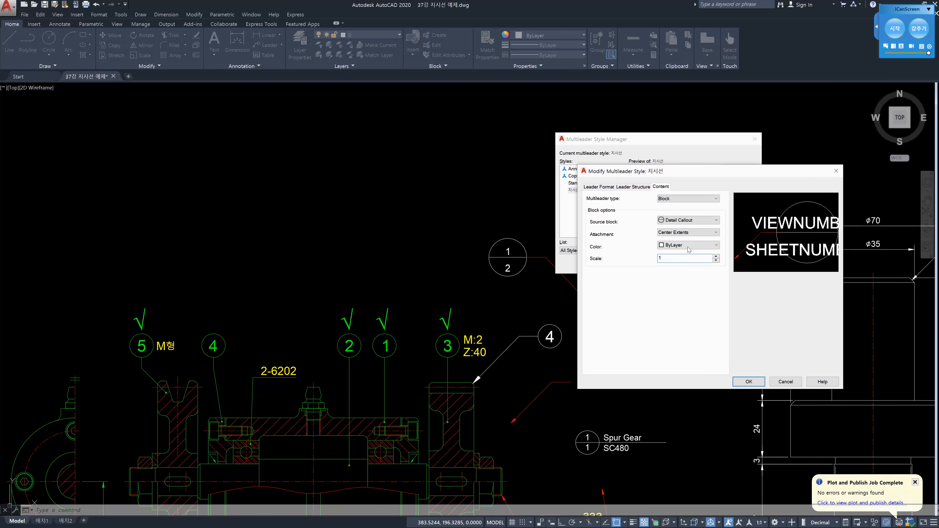
- Preview the Slot, Circle, Box, Hexagon and Triangle source blocks for the 지시선 multileader style
{"action": "left_click", "coordinate": [700, 222]}
{"action": "left_click", "coordinate": [699, 235]}
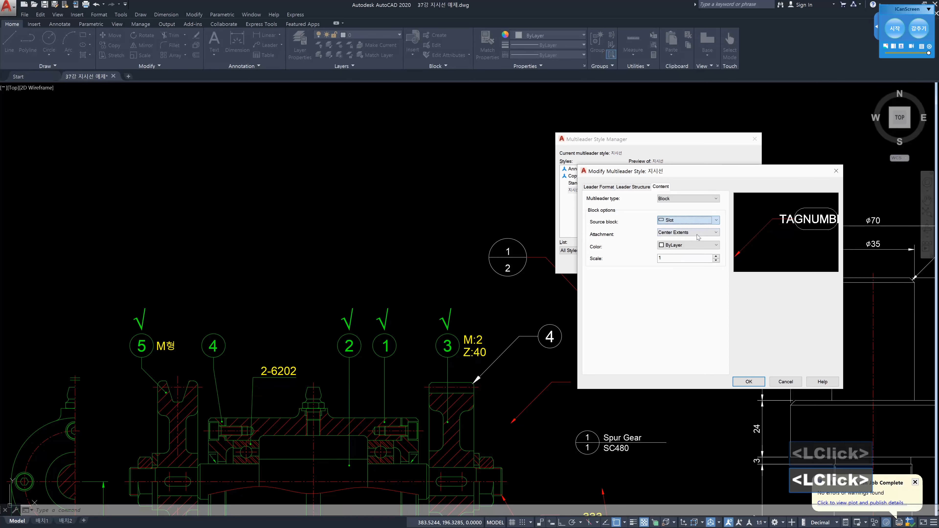
{"action": "left_click", "coordinate": [699, 222]}
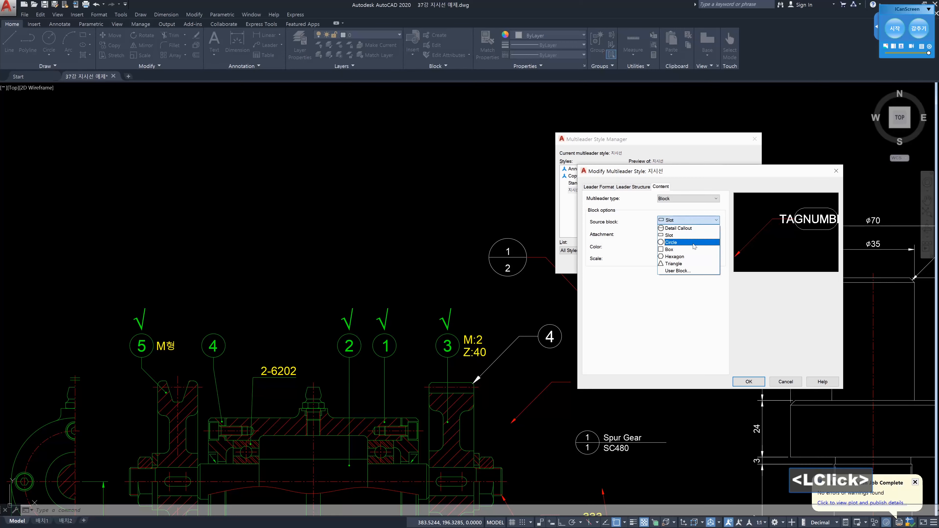
{"action": "left_click", "coordinate": [694, 245]}
{"action": "left_click", "coordinate": [695, 223]}
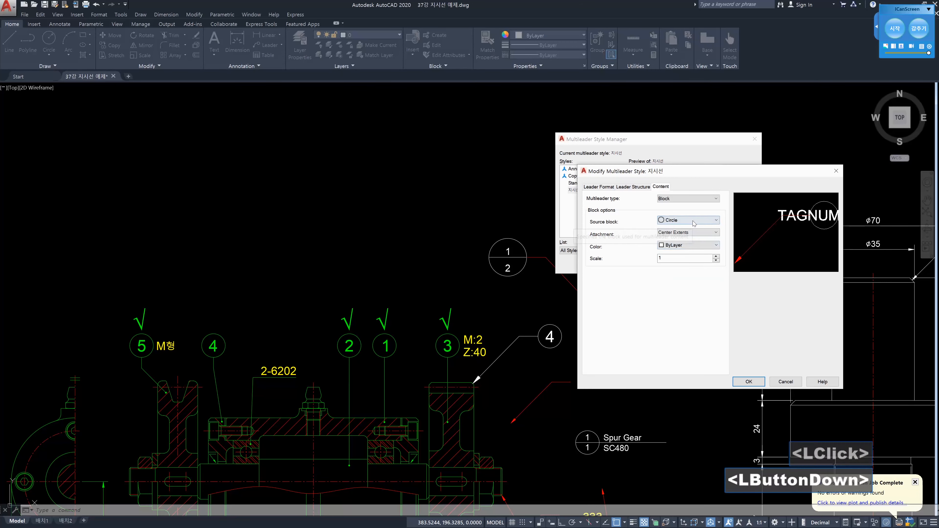
{"action": "left_click", "coordinate": [691, 250]}
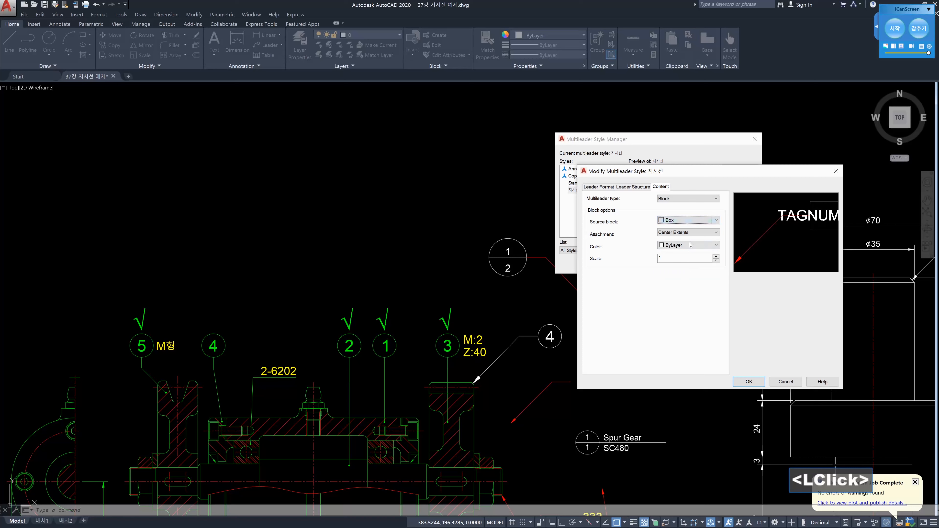
{"action": "left_click", "coordinate": [693, 222]}
{"action": "left_click", "coordinate": [690, 257]}
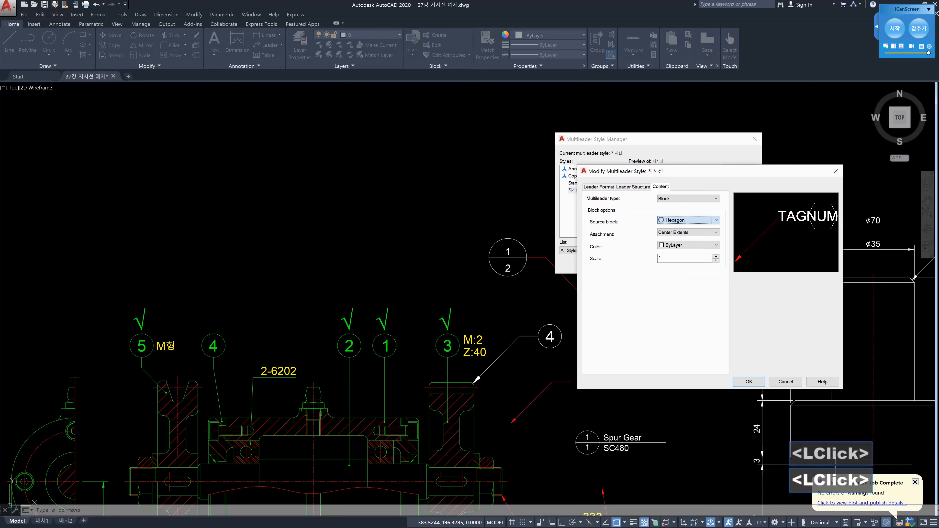
{"action": "left_click", "coordinate": [690, 223]}
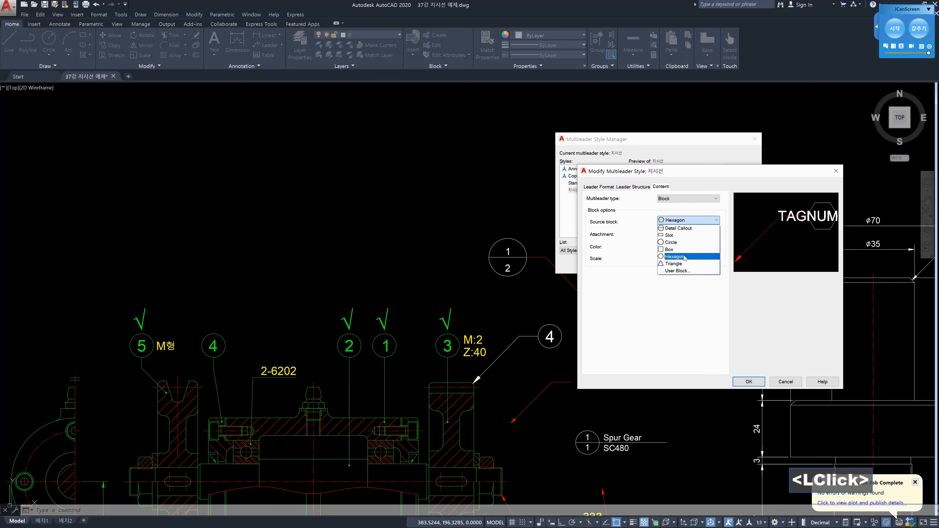
{"action": "left_click", "coordinate": [691, 262]}
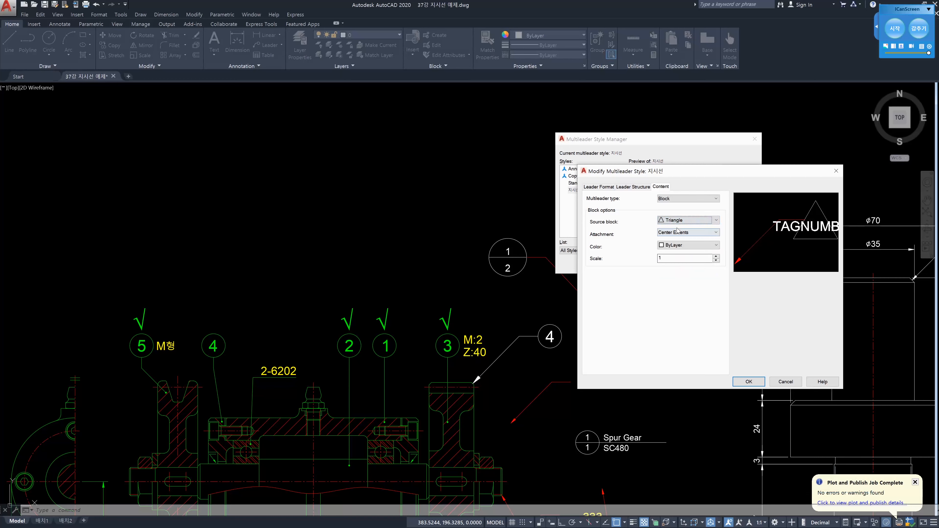
- Switch the source block between Detail Callout and Slot, return to Detail Callout, and discard the pending style changes
{"action": "left_click", "coordinate": [680, 220]}
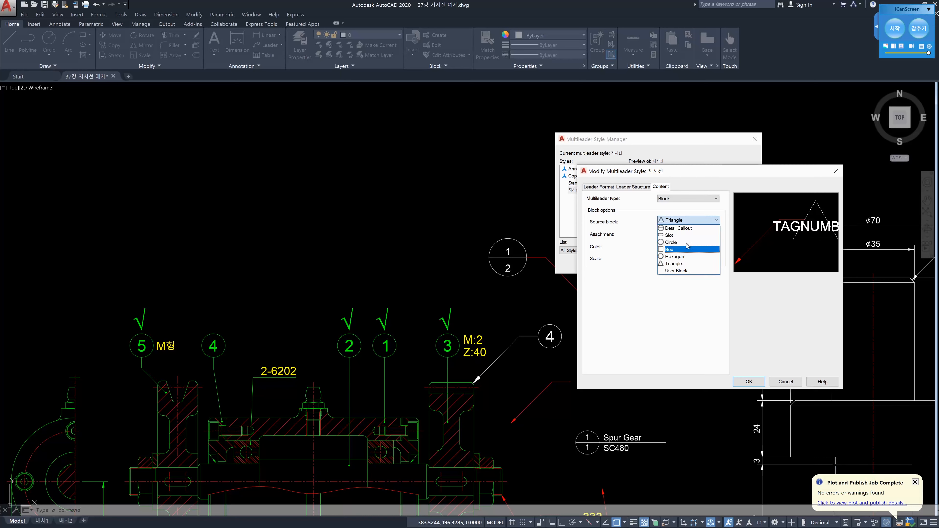
{"action": "left_click", "coordinate": [685, 228]}
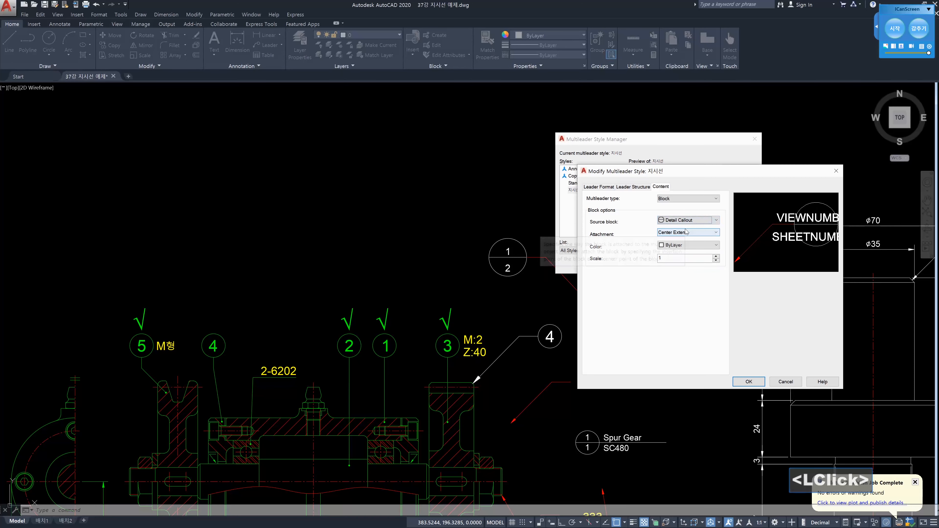
{"action": "left_click", "coordinate": [686, 221]}
{"action": "left_click", "coordinate": [685, 235]}
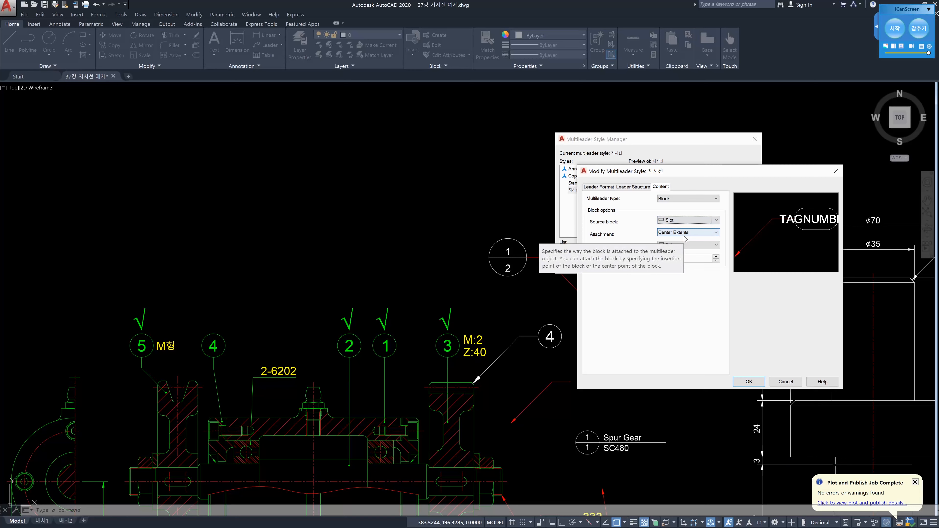
{"action": "left_click", "coordinate": [702, 222]}
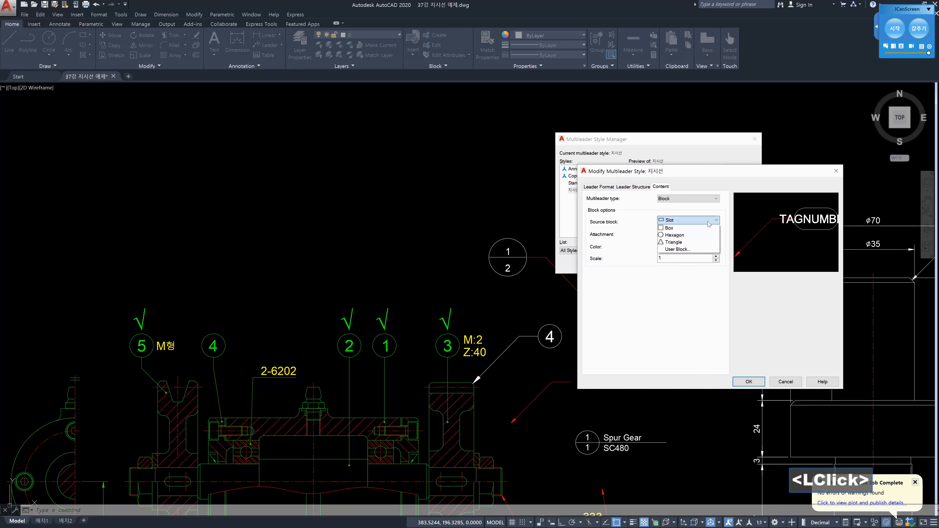
{"action": "left_click", "coordinate": [696, 229]}
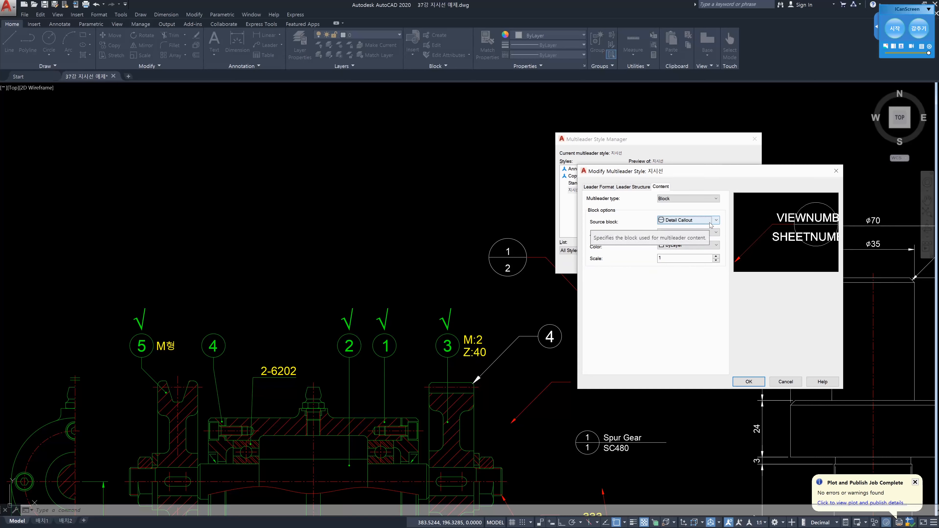
{"action": "left_click", "coordinate": [776, 381]}
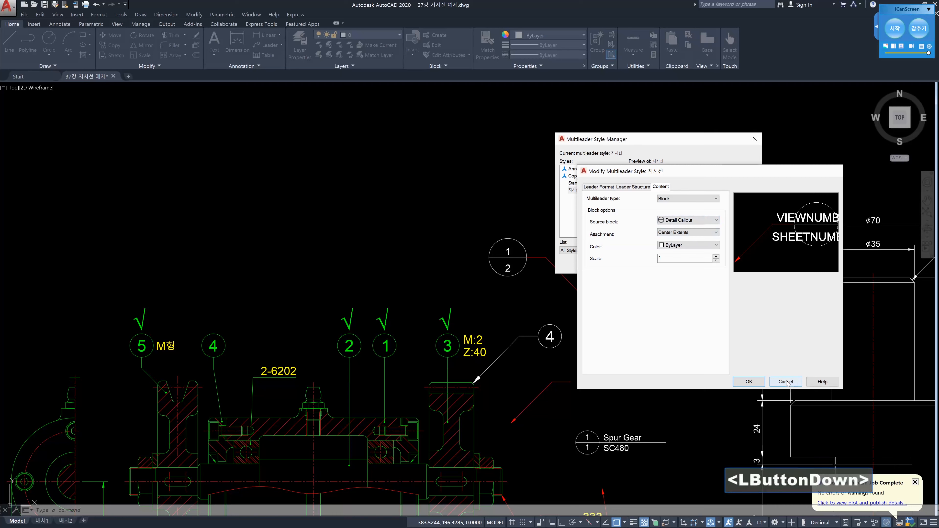
{"action": "left_click", "coordinate": [705, 265]}
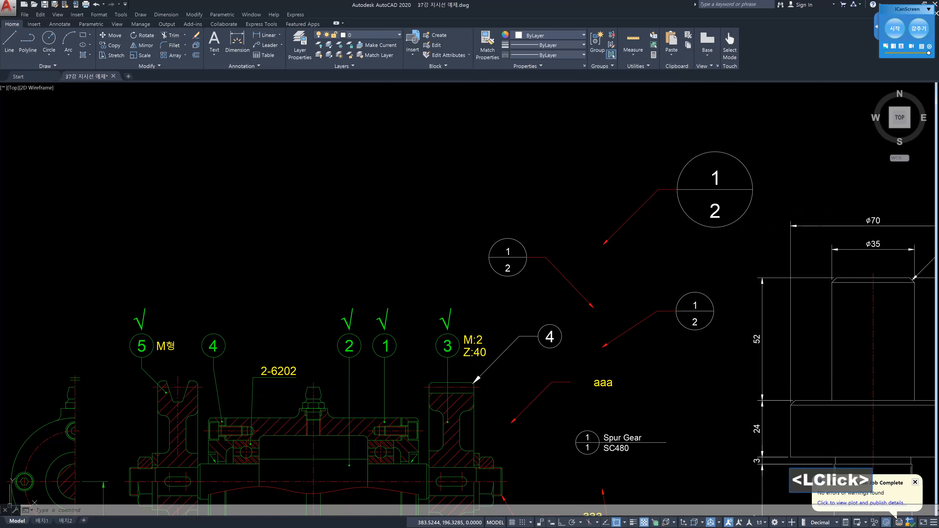
- Examine the Spur Gear SC480 balloon block as a single object, including its circle, numbers and text
{"action": "mouse_move", "coordinate": [635, 447]}
{"action": "middle_mouse_down"}
{"action": "mouse_move", "coordinate": [613, 389]}
{"action": "mouse_move", "coordinate": [577, 346]}
{"action": "middle_mouse_up"}
{"action": "scroll", "coordinate": [577, 346], "scroll_direction": "up", "scroll_amount": 2}
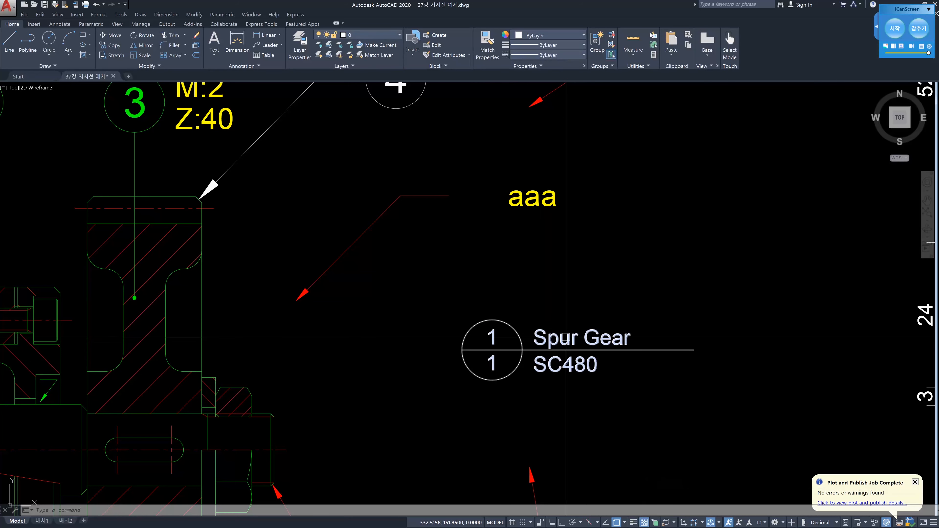
{"action": "mouse_move", "coordinate": [580, 371]}
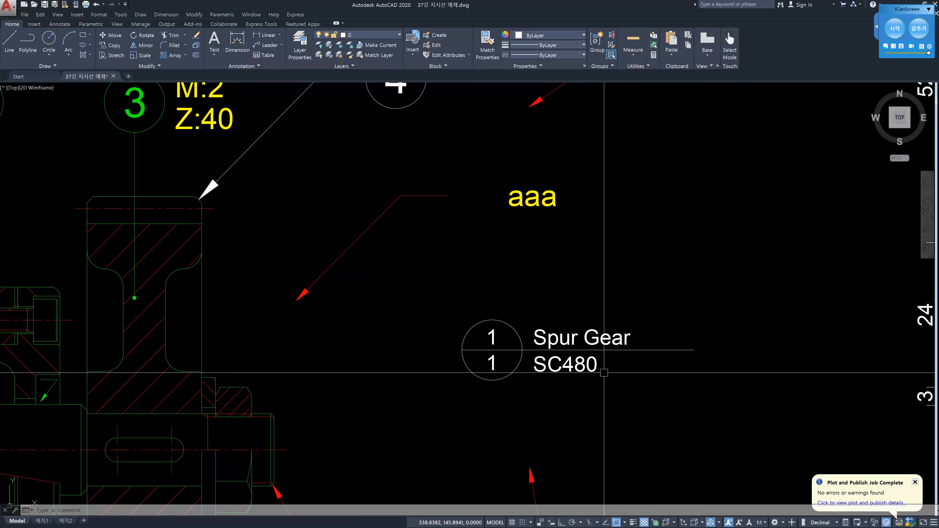
{"action": "left_click", "coordinate": [589, 366]}
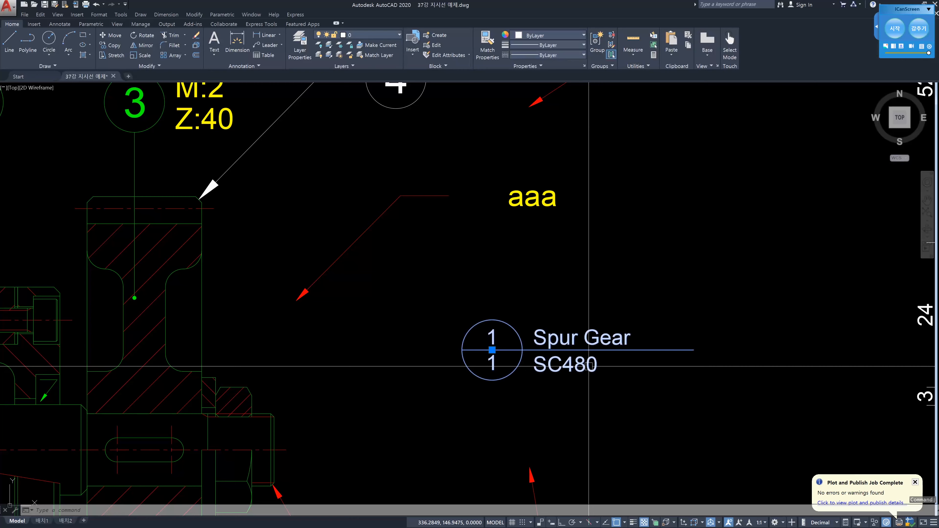
{"action": "key", "text": "Escape"}
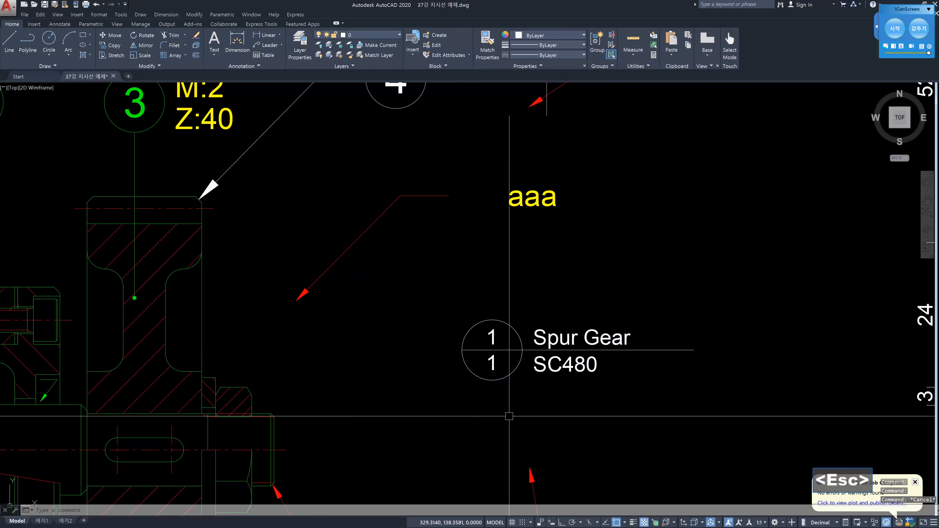
{"action": "scroll", "coordinate": [514, 326], "scroll_direction": "down", "scroll_amount": 3}
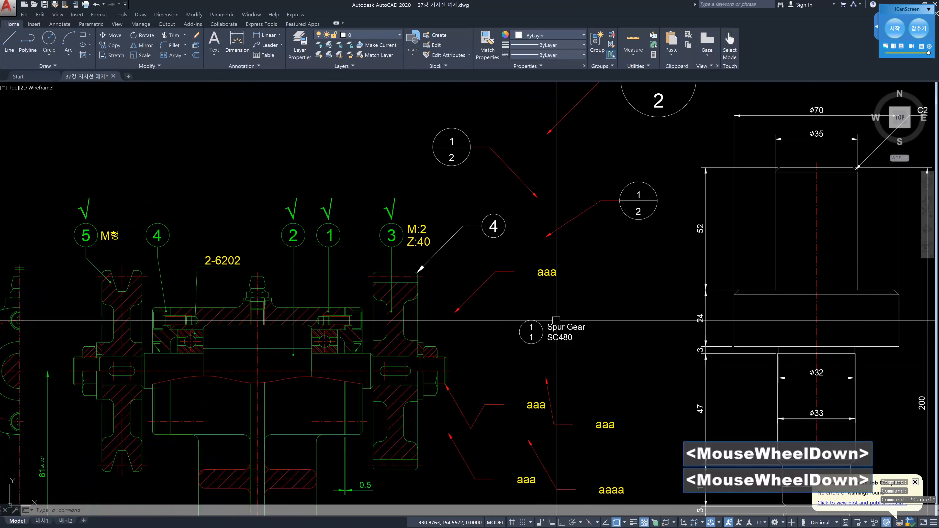
{"action": "middle_click_drag", "start_coordinate": [524, 257], "coordinate": [649, 393]}
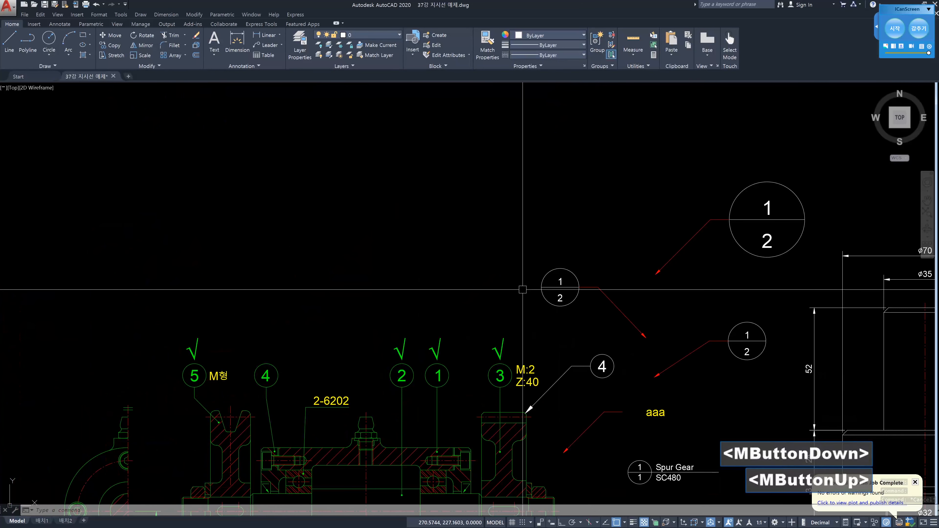
- Modify the 지시선 multileader style to use the drawing's user block a as its source block
{"action": "type", "text": "mls"}
{"action": "key", "text": "Return"}
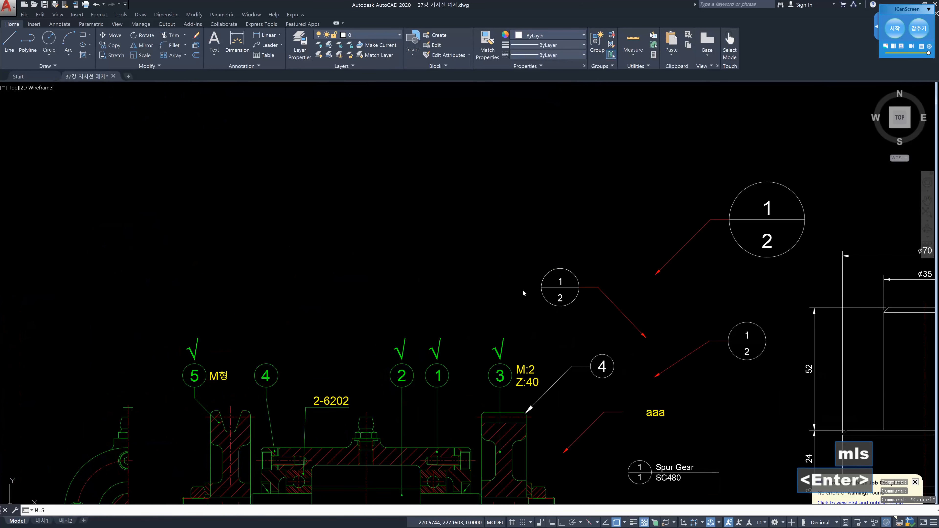
{"action": "left_click", "coordinate": [740, 195]}
{"action": "left_click", "coordinate": [688, 221]}
{"action": "left_click", "coordinate": [678, 271]}
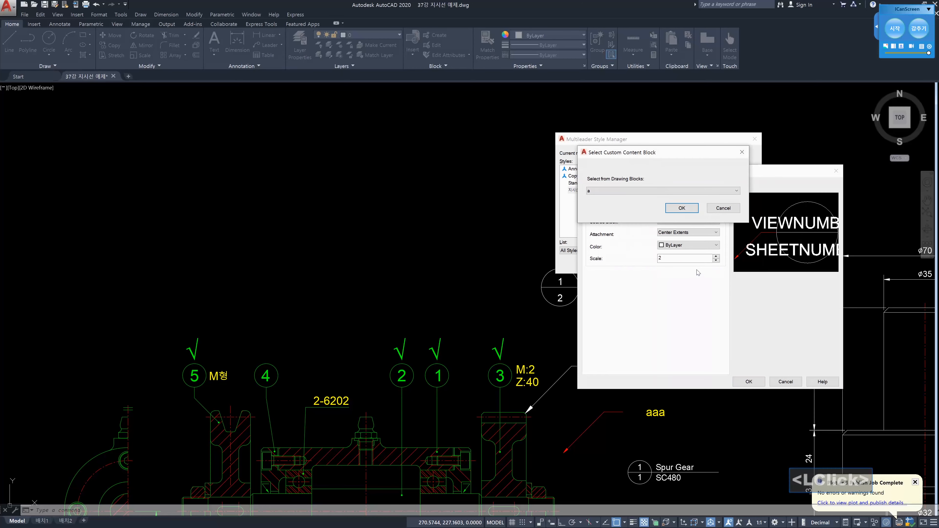
{"action": "left_click", "coordinate": [737, 191]}
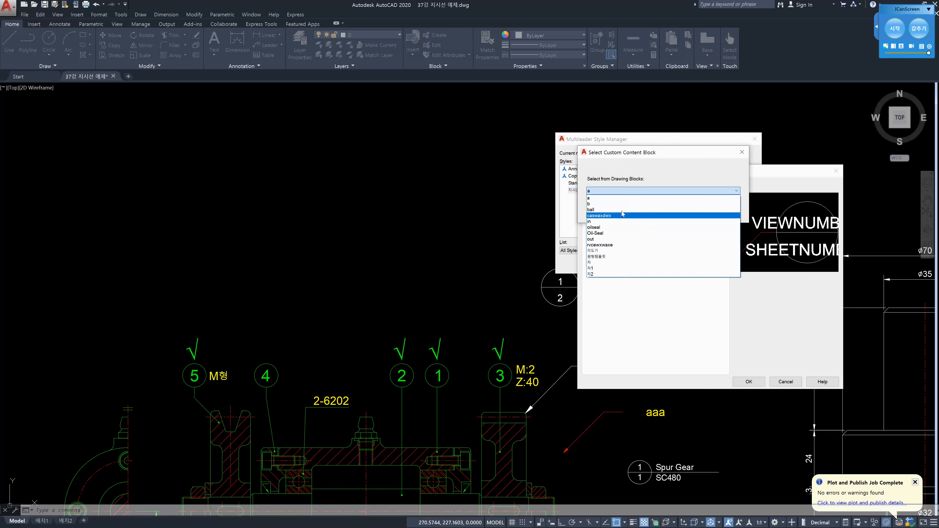
{"action": "left_click", "coordinate": [621, 199]}
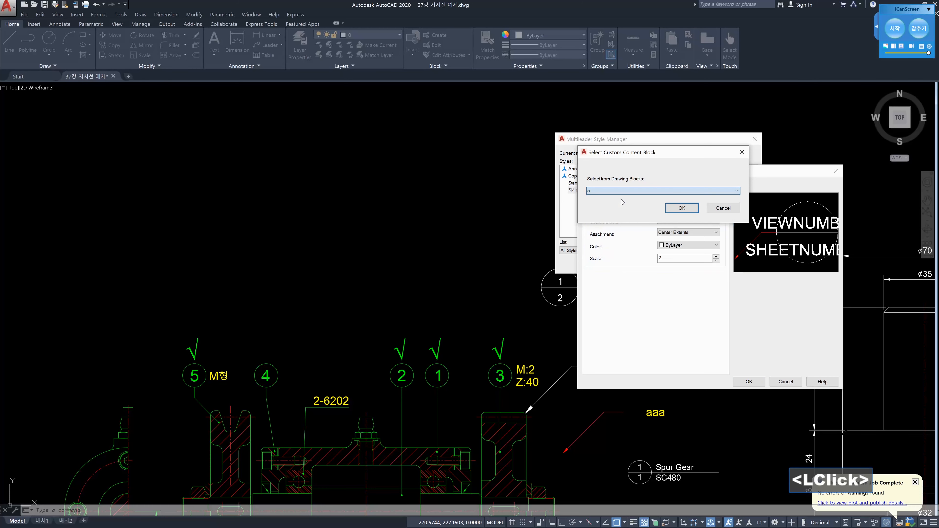
{"action": "left_click", "coordinate": [684, 209]}
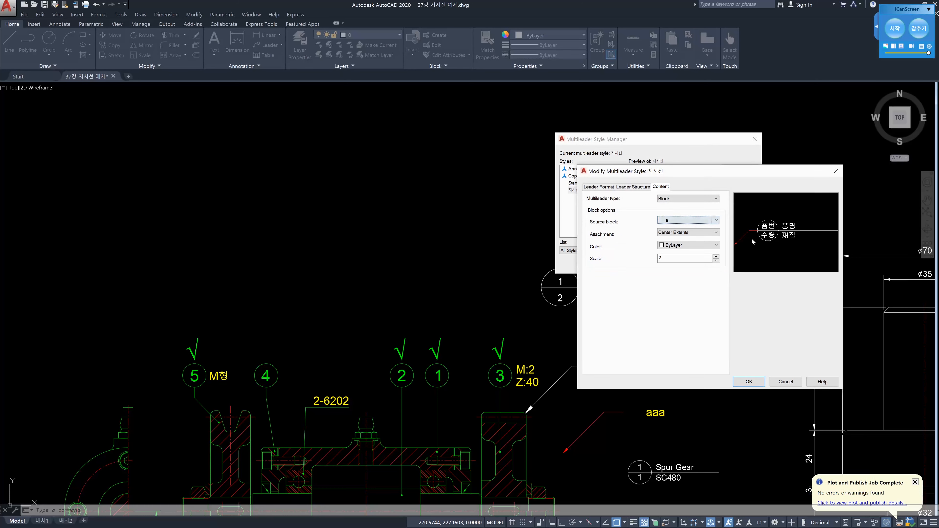
- Try the 각도기 protractor block as the user-defined source block for the 지시선 multileader style
{"action": "left_click", "coordinate": [717, 221]}
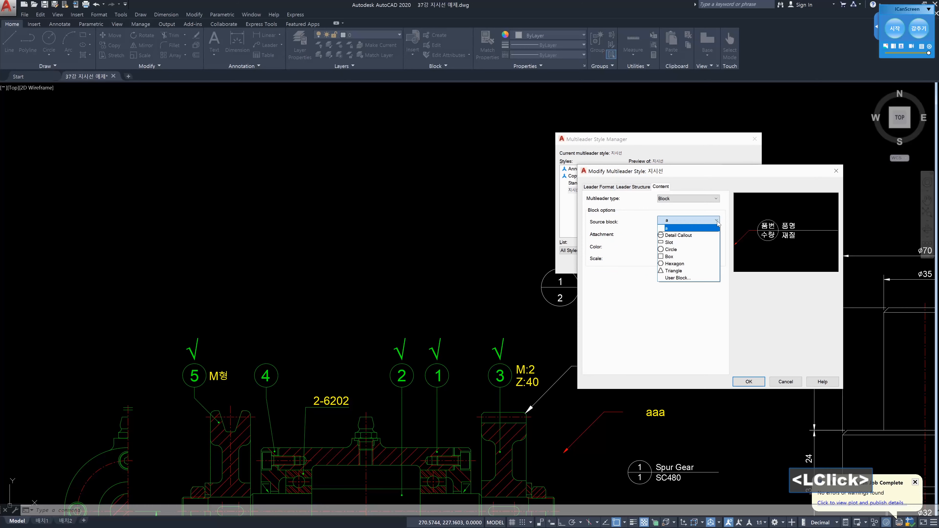
{"action": "left_click", "coordinate": [692, 280]}
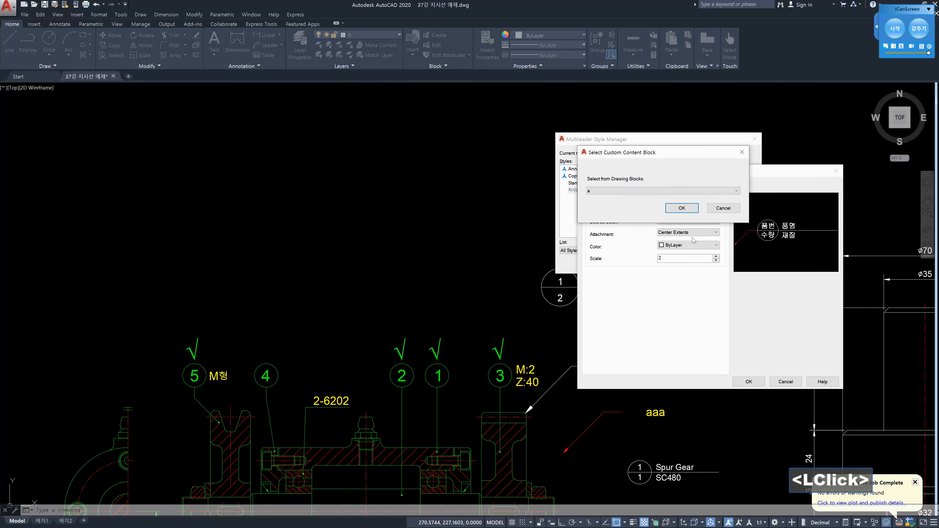
{"action": "left_click", "coordinate": [684, 191]}
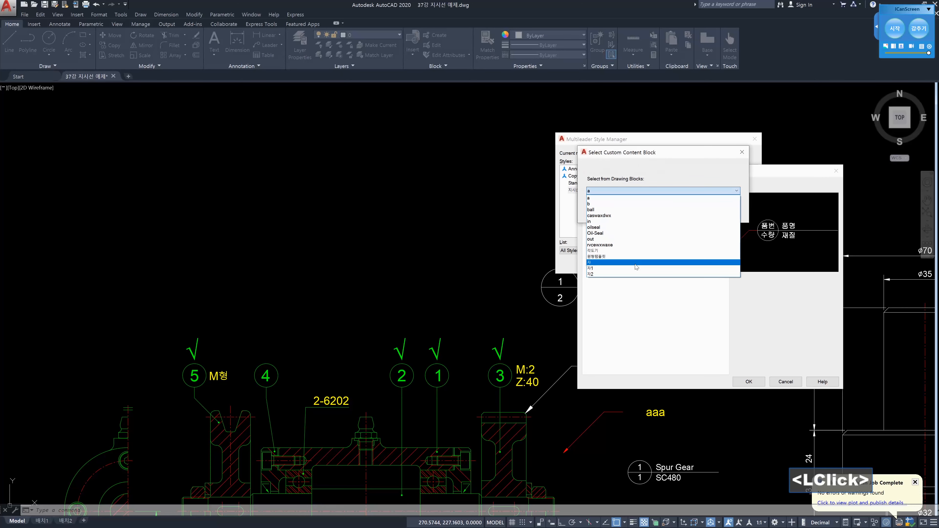
{"action": "left_click", "coordinate": [638, 253]}
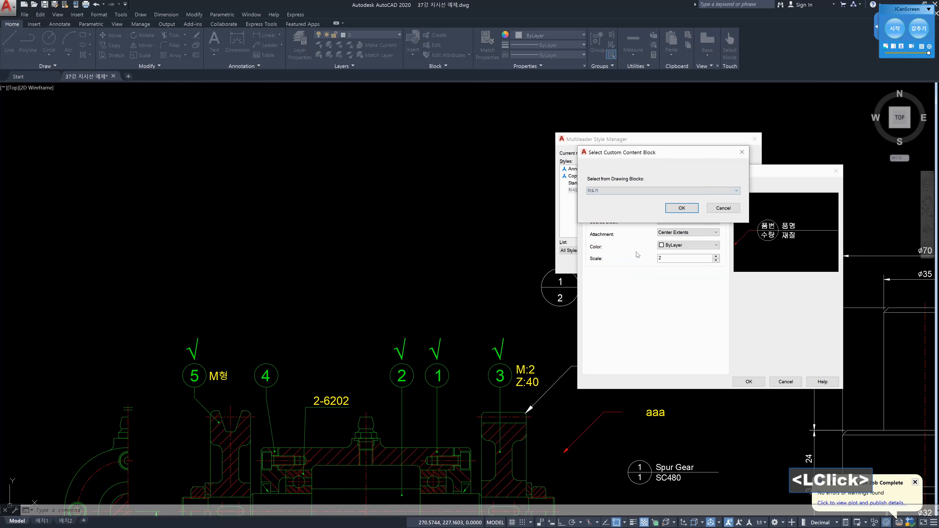
{"action": "left_click", "coordinate": [682, 208]}
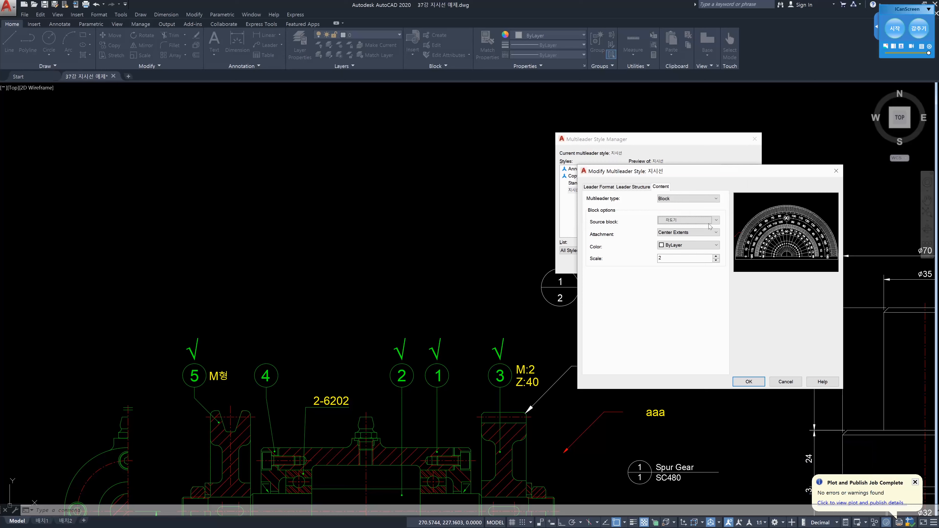
- Set the source block to a again, accept the 지시선 style changes and close the style manager
{"action": "left_click", "coordinate": [717, 222]}
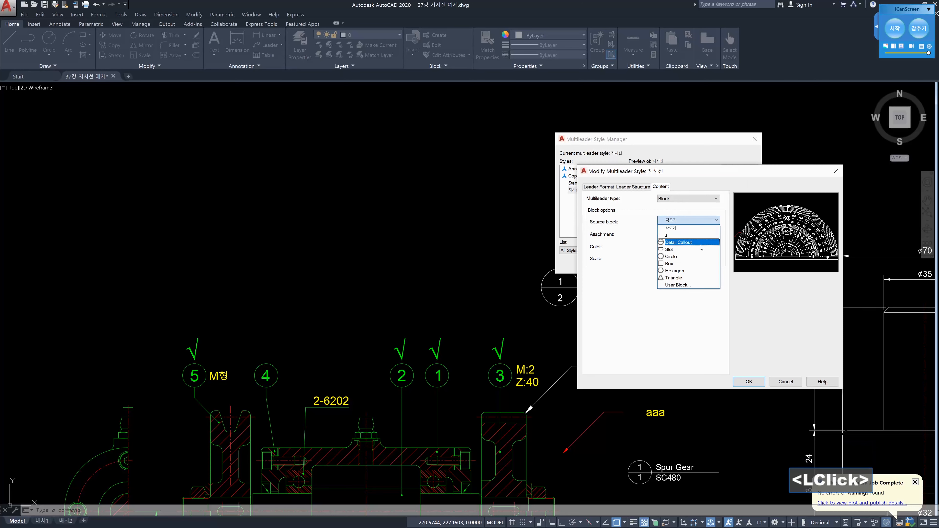
{"action": "left_click", "coordinate": [684, 237]}
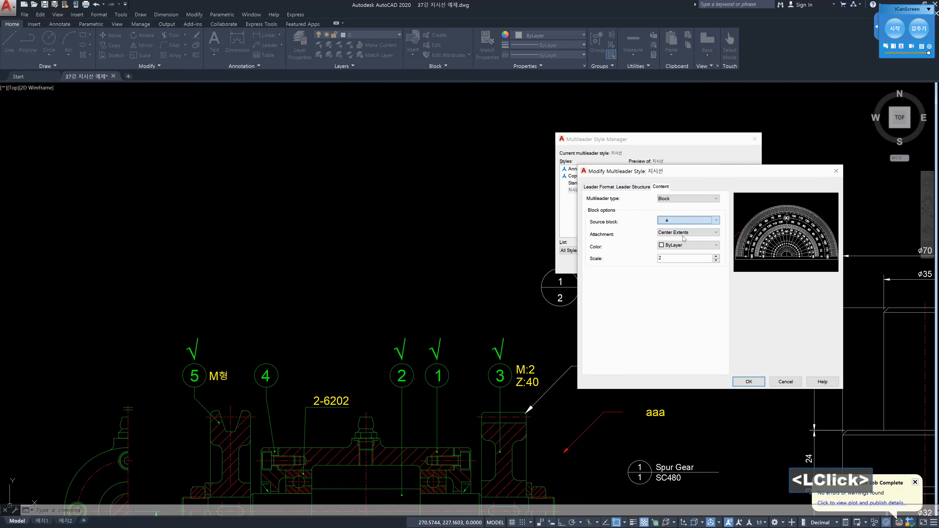
{"action": "left_click", "coordinate": [749, 382]}
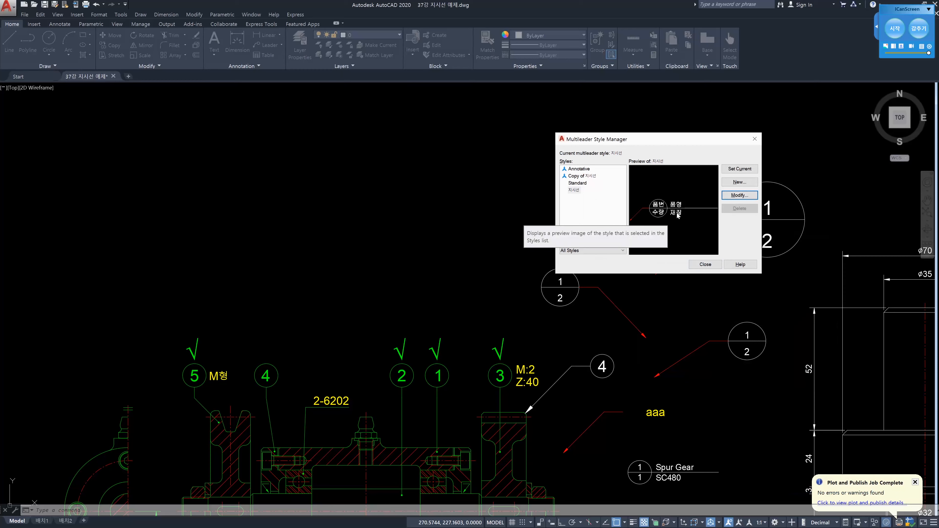
{"action": "left_click", "coordinate": [699, 265]}
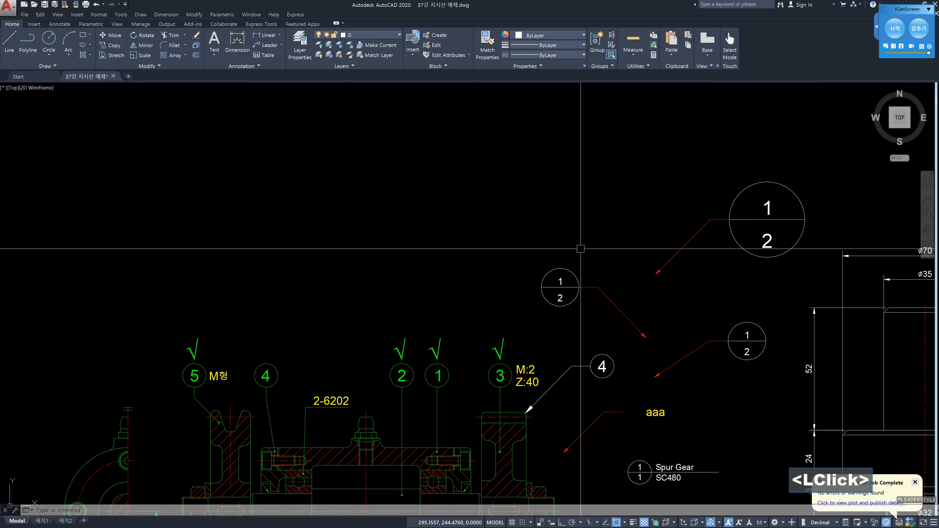
- Place a new multileader in the empty area above the existing detail callouts, with its arrowhead below and left of the landing
{"action": "type", "text": "mld"}
{"action": "key", "text": "Return"}
{"action": "left_click", "coordinate": [519, 242]}
{"action": "left_click", "coordinate": [570, 187]}
- Fill in the multileader's block attributes: 품번 3, 수량 1, 품명 Spur Gear and 재질 SC480
{"action": "left_click", "coordinate": [467, 175]}
{"action": "left_click", "coordinate": [467, 187]}
{"action": "left_click", "coordinate": [468, 202]}
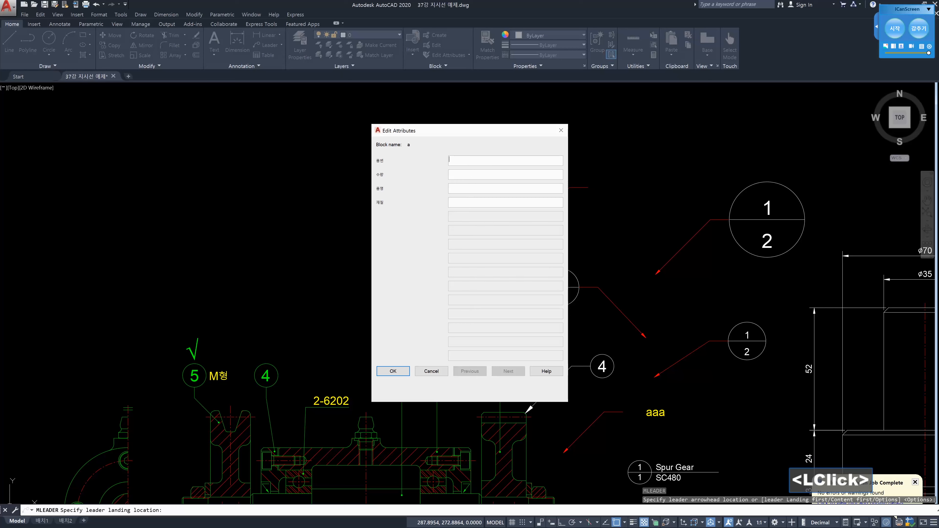
{"action": "type", "text": "3"}
{"action": "left_click", "coordinate": [467, 174]}
{"action": "type", "text": "1"}
{"action": "left_click", "coordinate": [467, 188]}
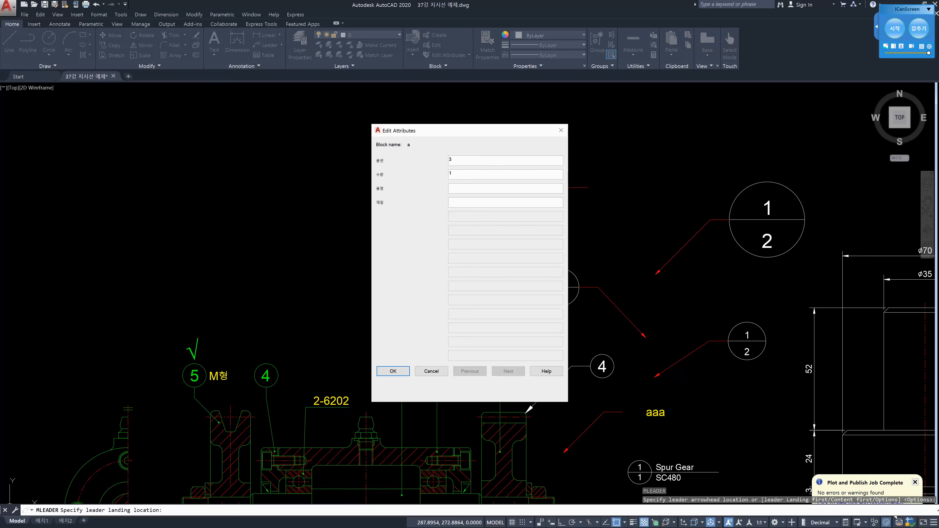
{"action": "type", "text": "Spur "}
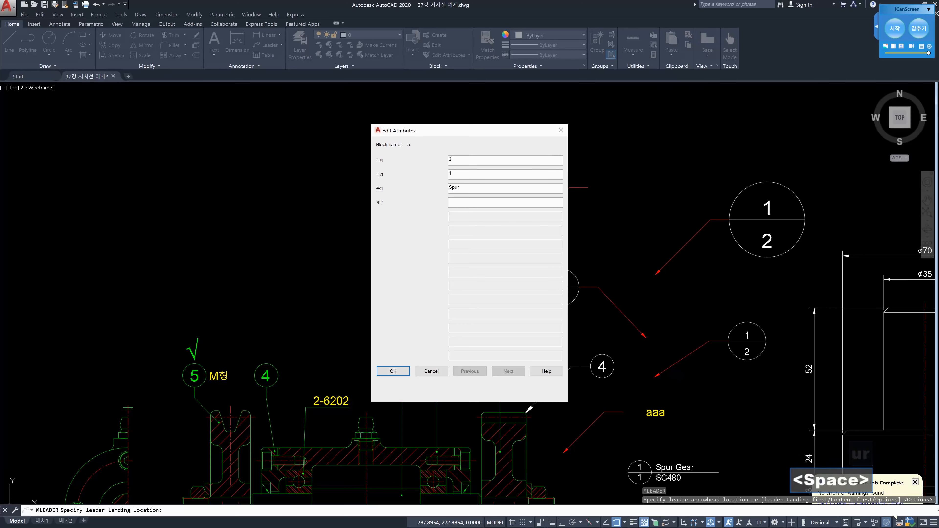
{"action": "type", "text": "Gear"}
{"action": "key", "text": "Tab"}
{"action": "type", "text": "SC480"}
{"action": "key", "text": "Return"}
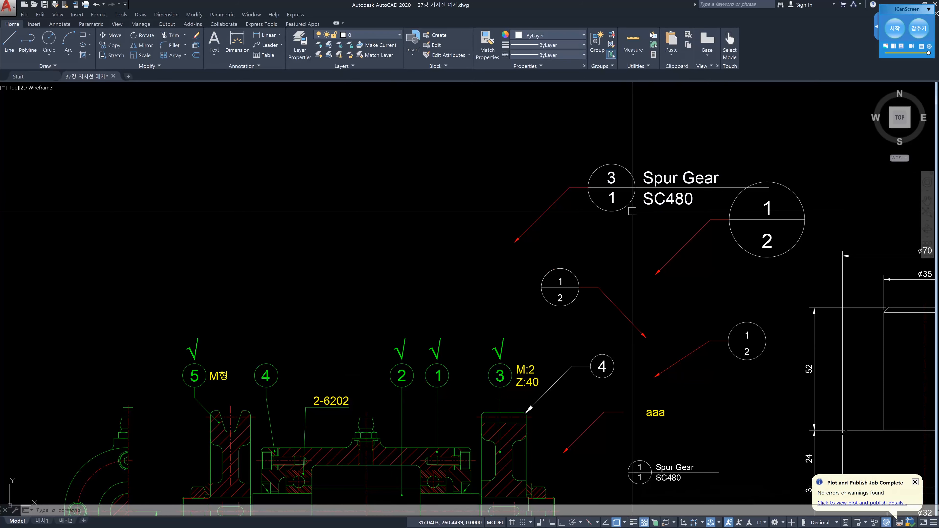
{"action": "left_click", "coordinate": [649, 218]}
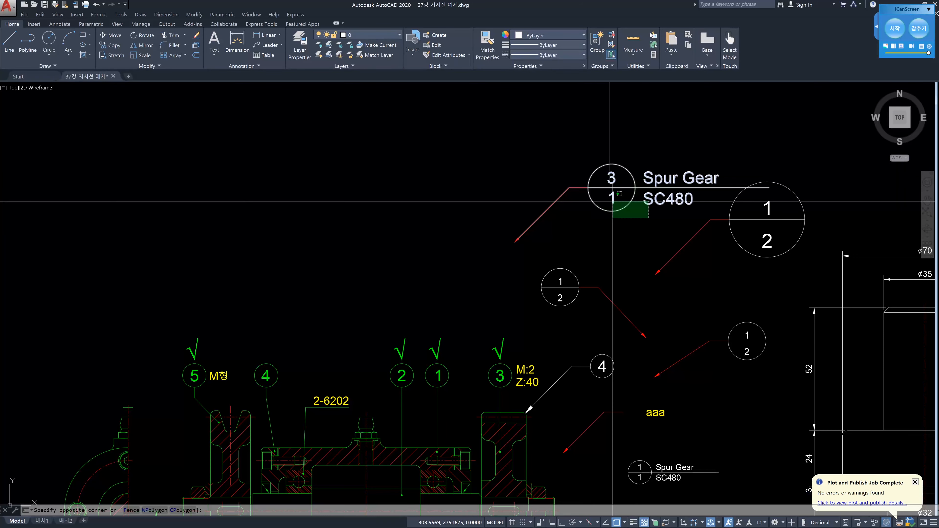
{"action": "left_click", "coordinate": [627, 225]}
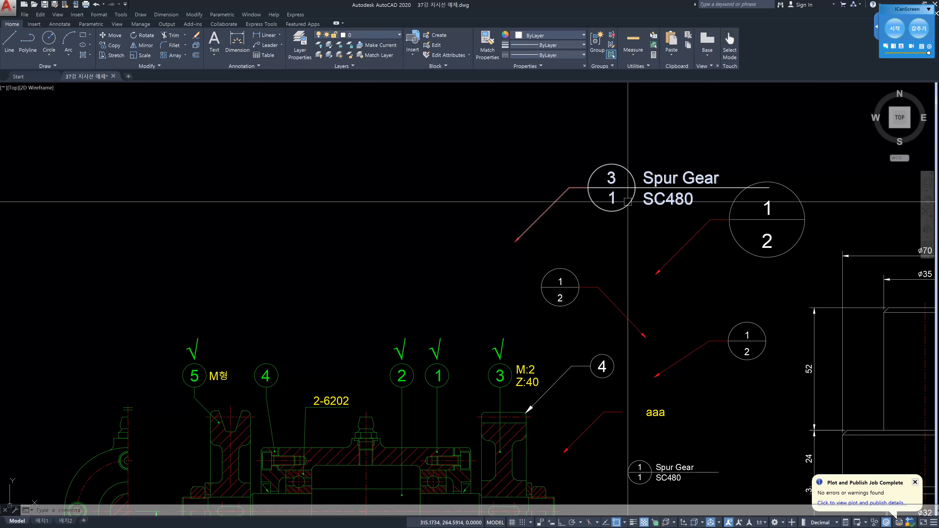
- Open the standalone Spur Gear SC480 balloon block for in-place editing with REFEDIT, including all nested objects
{"action": "middle_click_drag", "start_coordinate": [650, 303], "coordinate": [618, 239]}
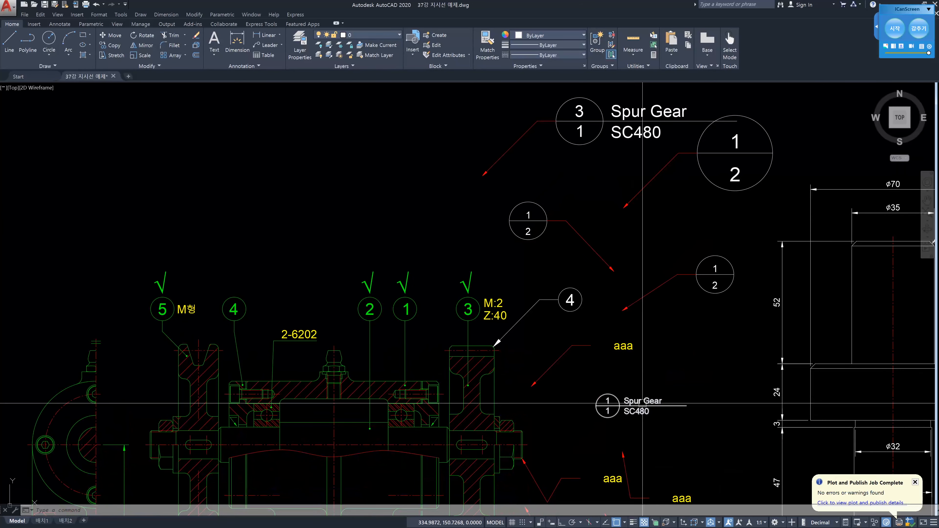
{"action": "scroll", "coordinate": [643, 405], "scroll_direction": "up", "scroll_amount": 2}
{"action": "type", "text": "REFe"}
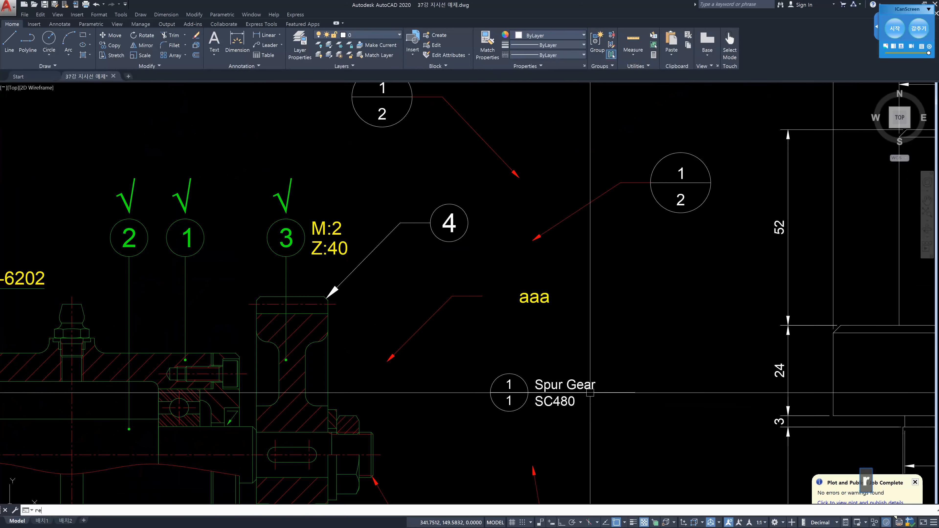
{"action": "type", "text": "dit"}
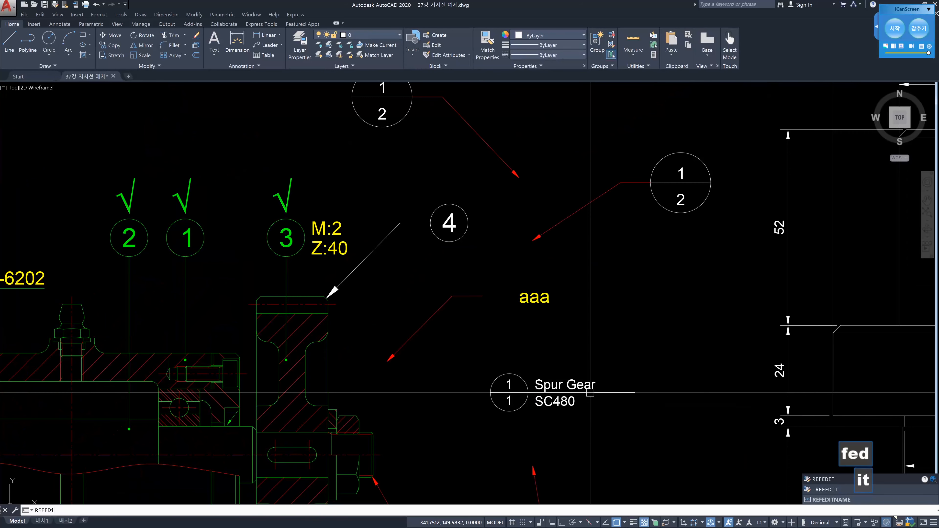
{"action": "key", "text": "Return"}
{"action": "left_click", "coordinate": [591, 393]}
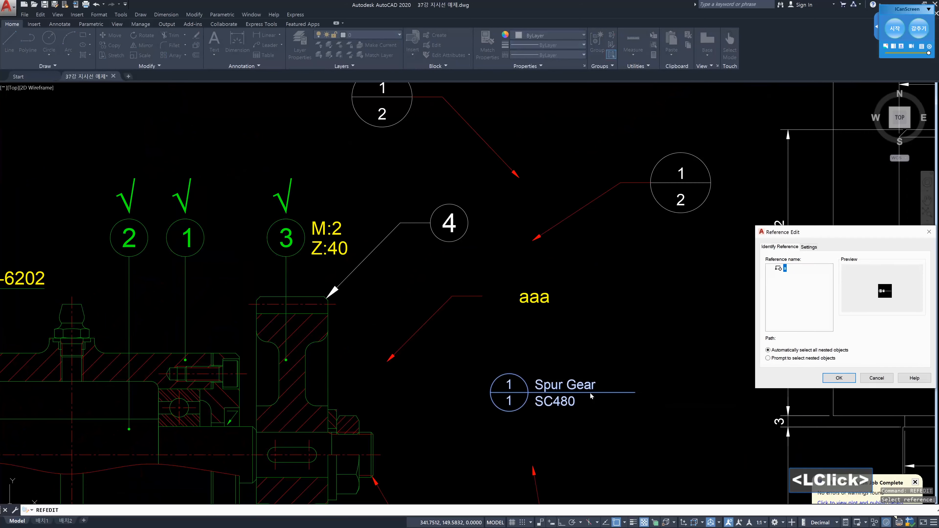
{"action": "left_click", "coordinate": [850, 380]}
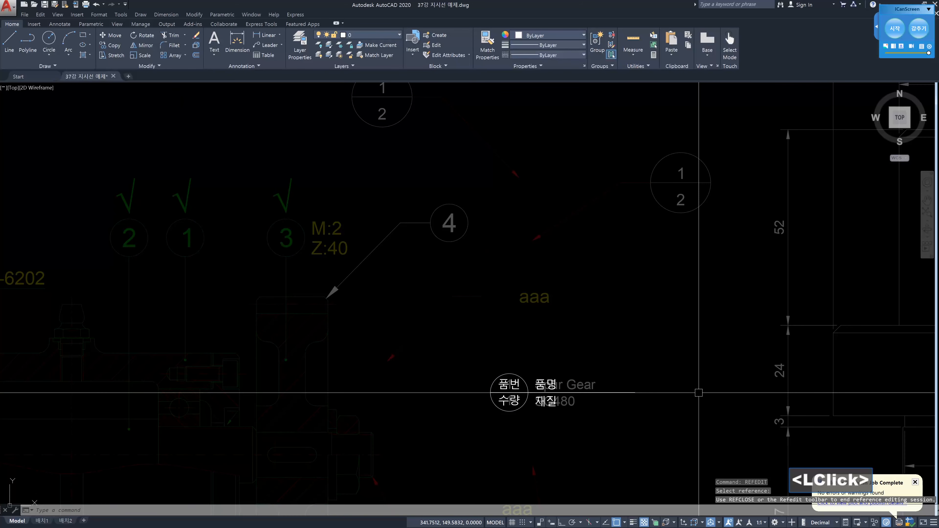
- Change the color of the block's circle and horizontal line to yellow
{"action": "left_click", "coordinate": [609, 399]}
{"action": "left_click", "coordinate": [606, 382]}
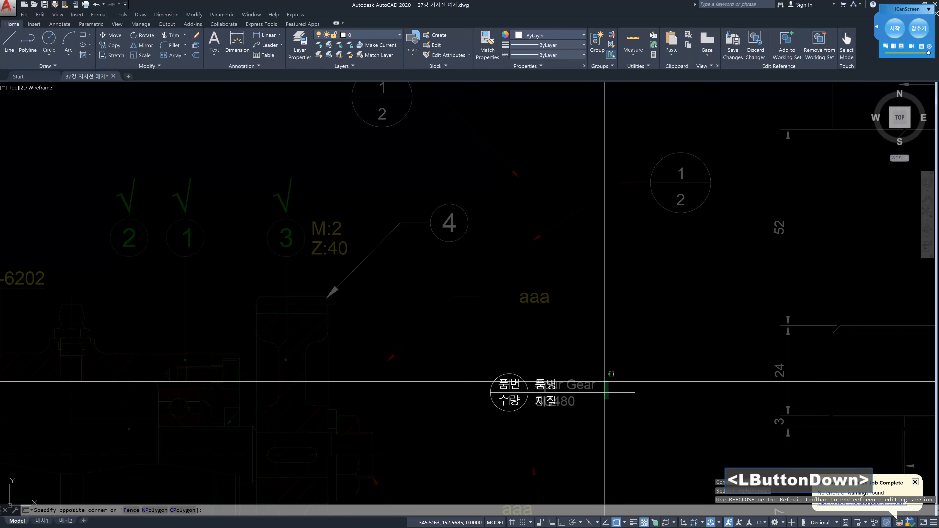
{"action": "left_click", "coordinate": [509, 385]}
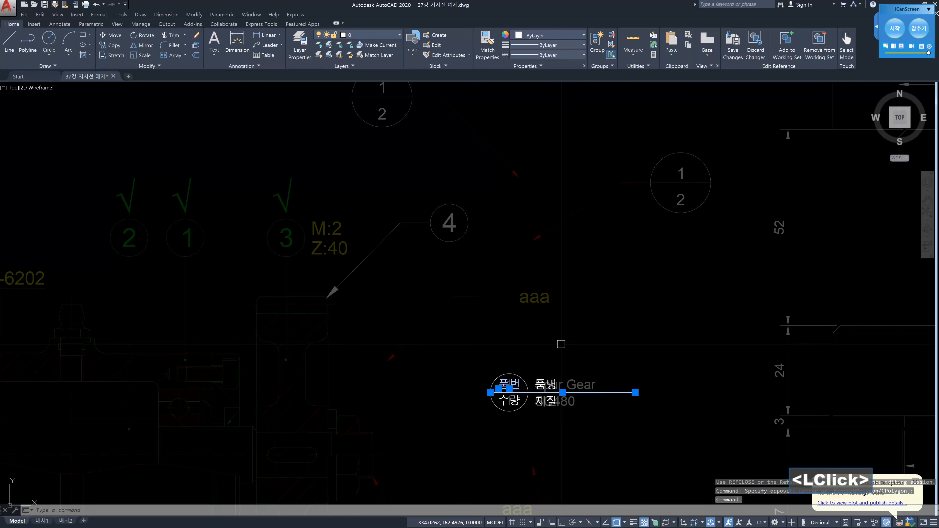
{"action": "key", "text": "Escape"}
{"action": "left_click", "coordinate": [527, 387]}
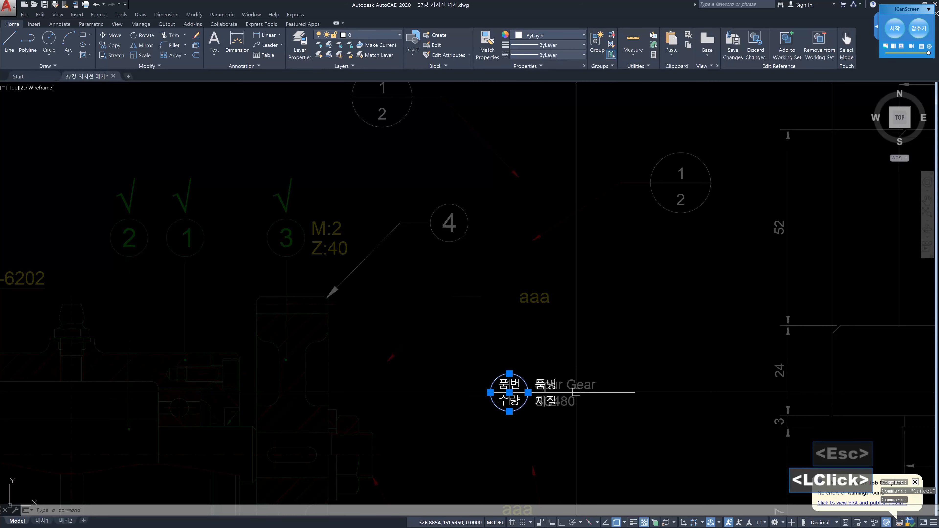
{"action": "left_click", "coordinate": [612, 393]}
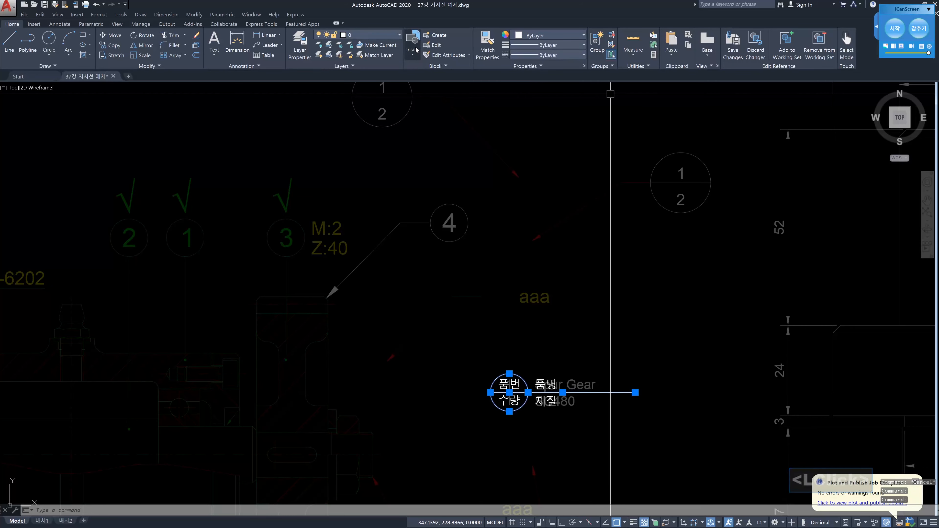
{"action": "left_click", "coordinate": [400, 35]}
{"action": "key", "text": "Escape"}
- Change the color of the four attribute texts 품번, 수량, 품명 and 재질 to Cyan
{"action": "left_click", "coordinate": [516, 386]}
{"action": "left_click", "coordinate": [516, 402]}
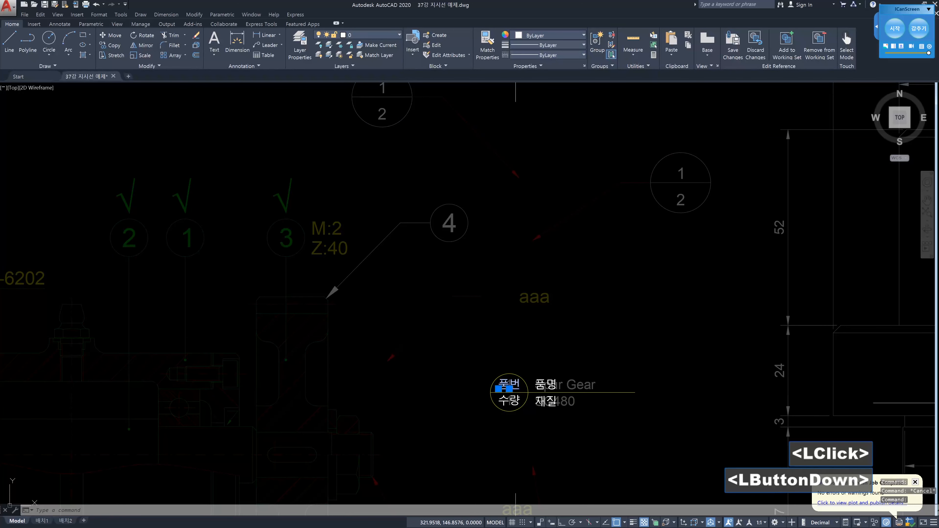
{"action": "left_click", "coordinate": [545, 402]}
{"action": "left_click", "coordinate": [548, 385]}
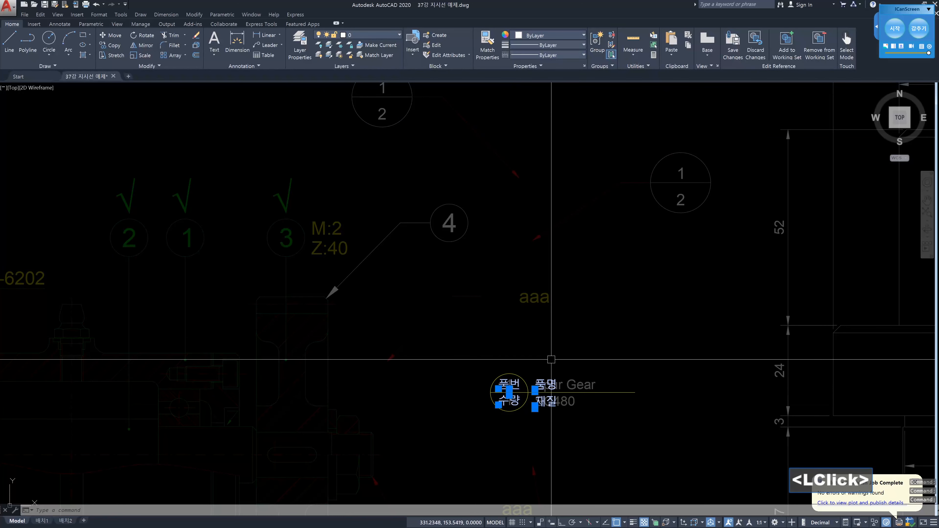
{"action": "left_click", "coordinate": [583, 35]}
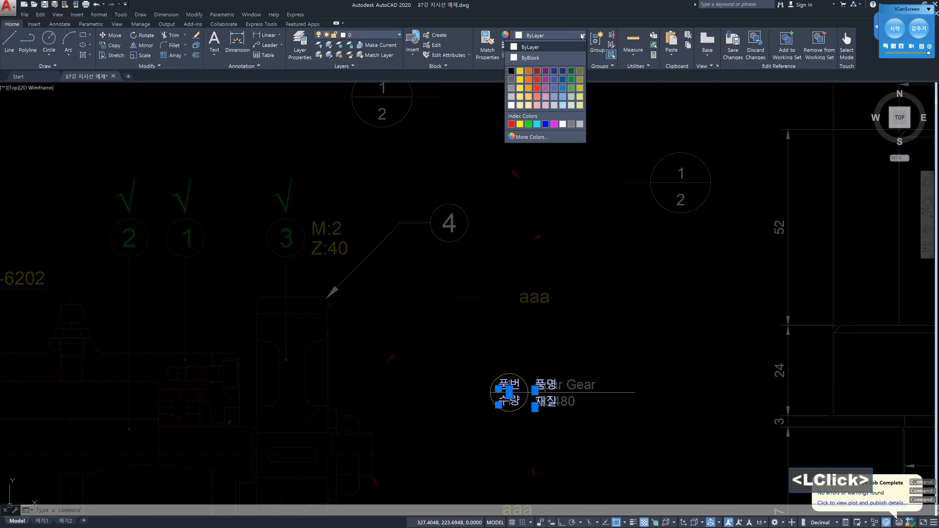
{"action": "left_click", "coordinate": [537, 124]}
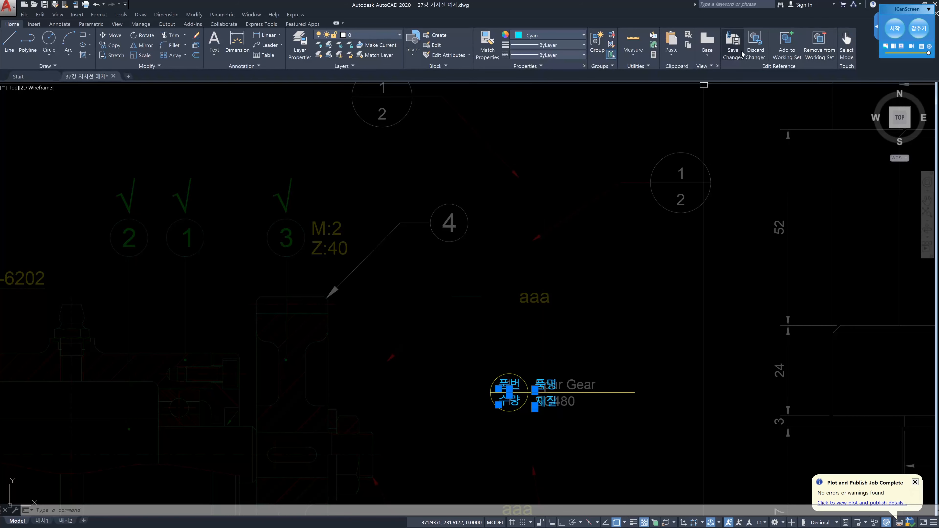
- Save the reference edits back to the balloon block and check its instances in the drawing
{"action": "left_click", "coordinate": [733, 44]}
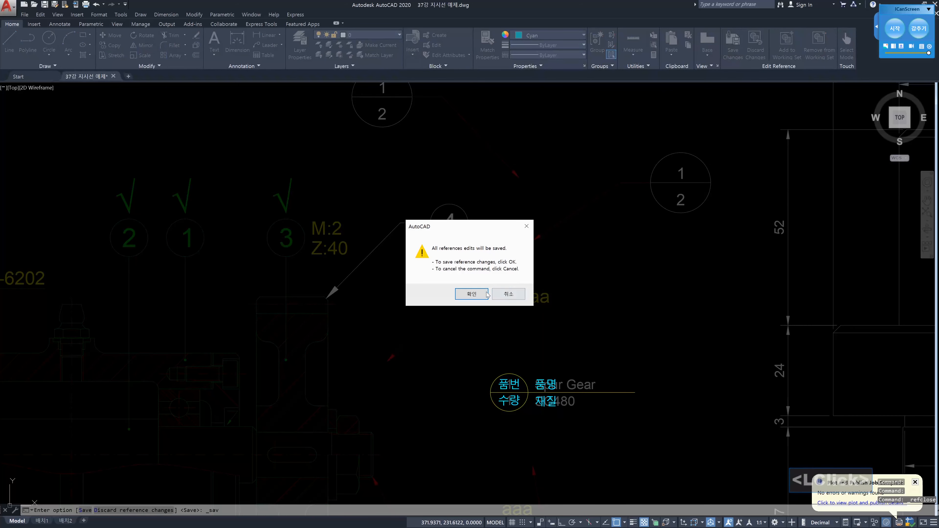
{"action": "left_click", "coordinate": [472, 294]}
{"action": "scroll", "coordinate": [512, 215], "scroll_direction": "down", "scroll_amount": 3}
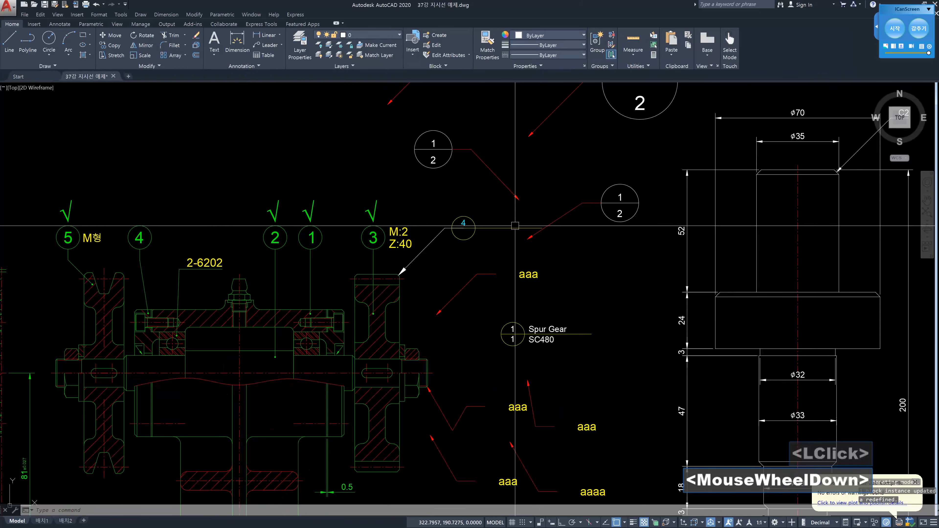
{"action": "middle_click_drag", "start_coordinate": [513, 200], "coordinate": [575, 363]}
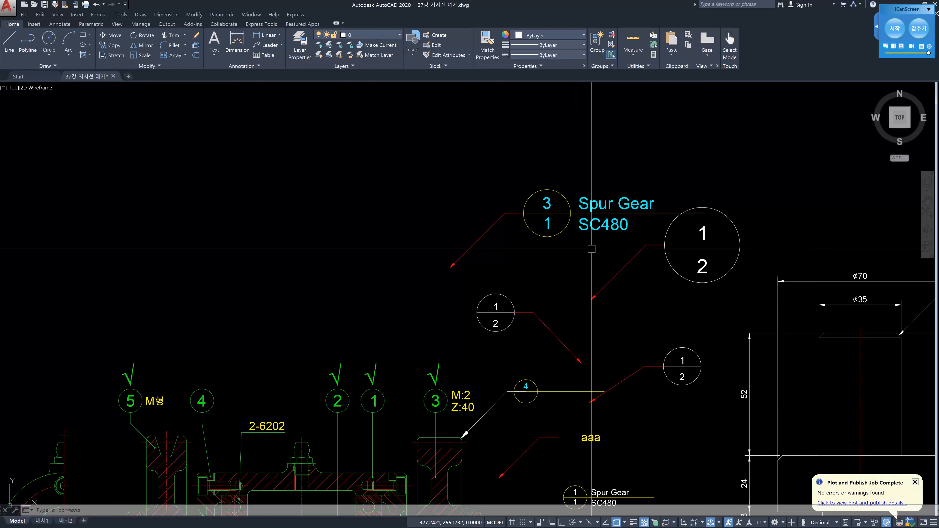
{"action": "type", "text": "mld"}
{"action": "key", "text": "Return"}
{"action": "type", "text": "``"}
{"action": "key", "text": "Escape"}
- Set the block content color of the 지시선 multileader style to Red and check the balloon leaders in the drawing
{"action": "type", "text": "s"}
{"action": "key", "text": "Return"}
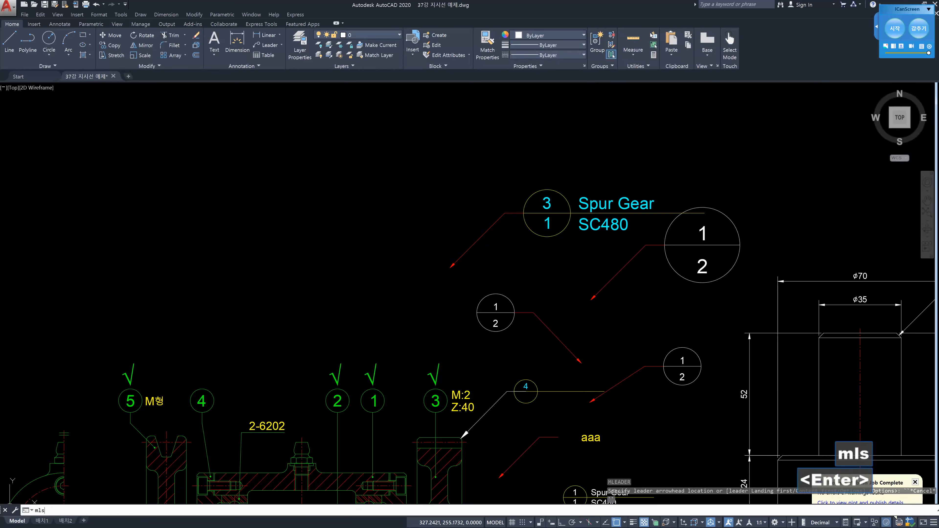
{"action": "left_click", "coordinate": [737, 195]}
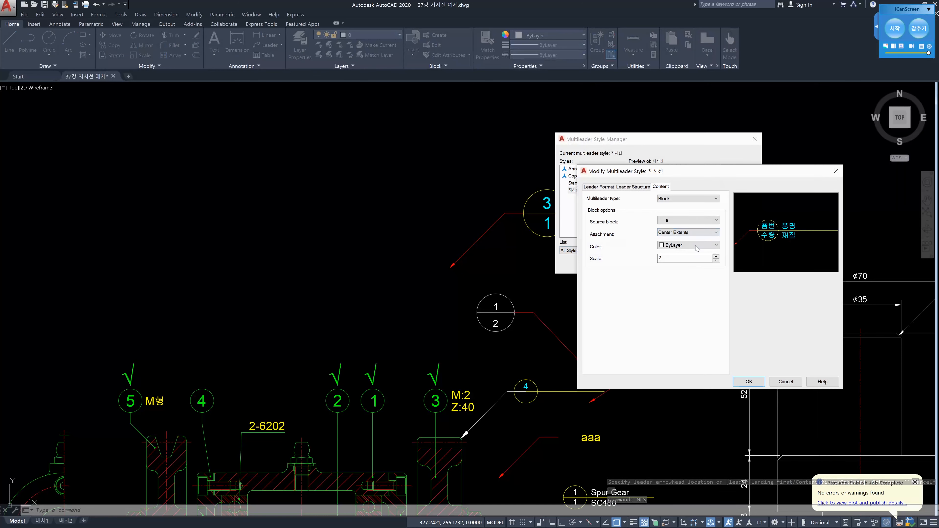
{"action": "left_click", "coordinate": [696, 245]}
{"action": "left_click", "coordinate": [689, 269]}
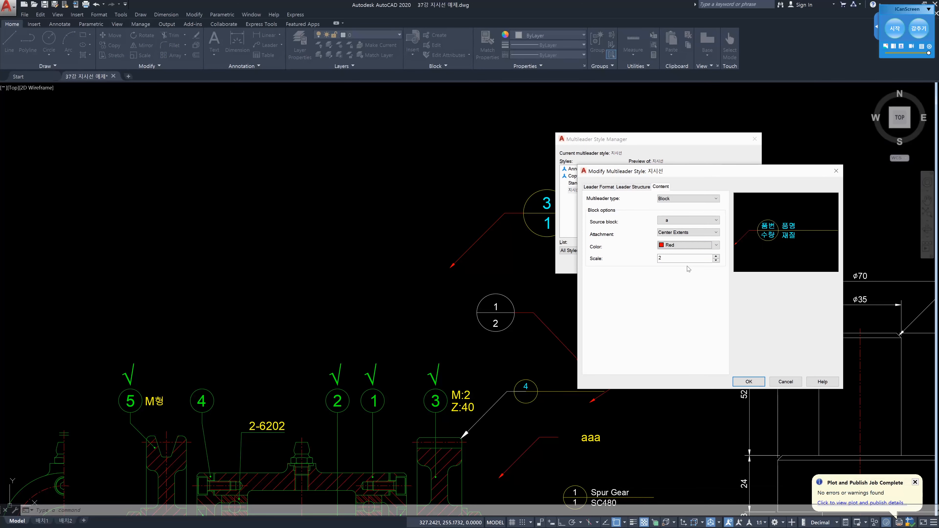
{"action": "left_click", "coordinate": [716, 246]}
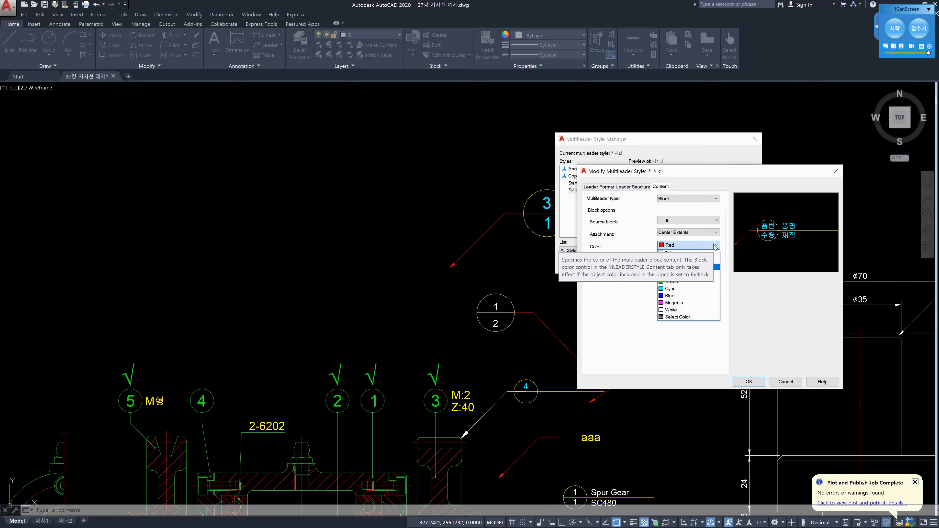
{"action": "left_click", "coordinate": [715, 245]}
{"action": "left_click", "coordinate": [749, 382]}
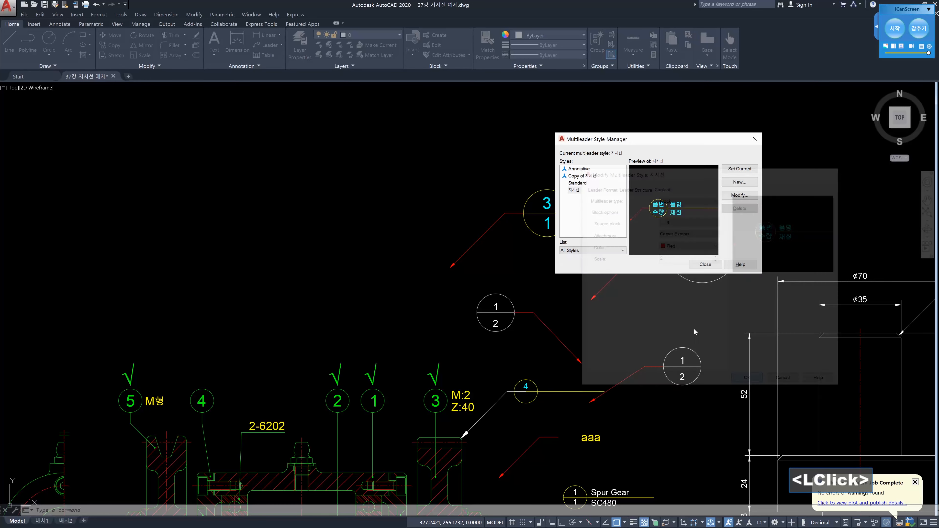
{"action": "left_click", "coordinate": [705, 265]}
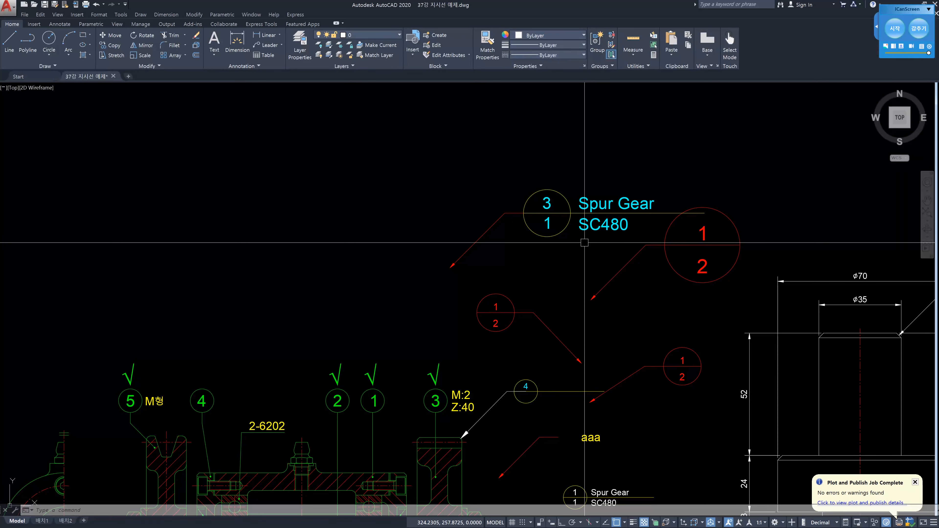
{"action": "scroll", "coordinate": [584, 243], "scroll_direction": "down", "scroll_amount": 2}
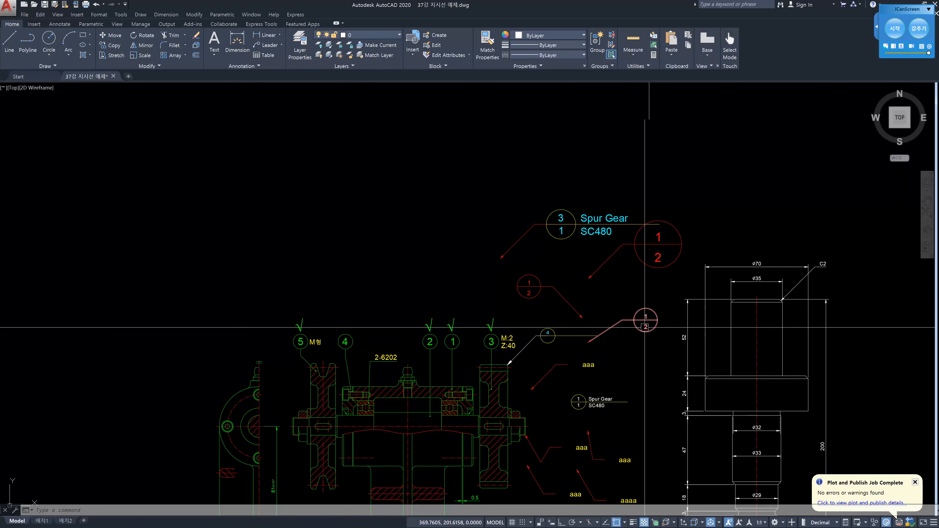
{"action": "mouse_move", "coordinate": [644, 328]}
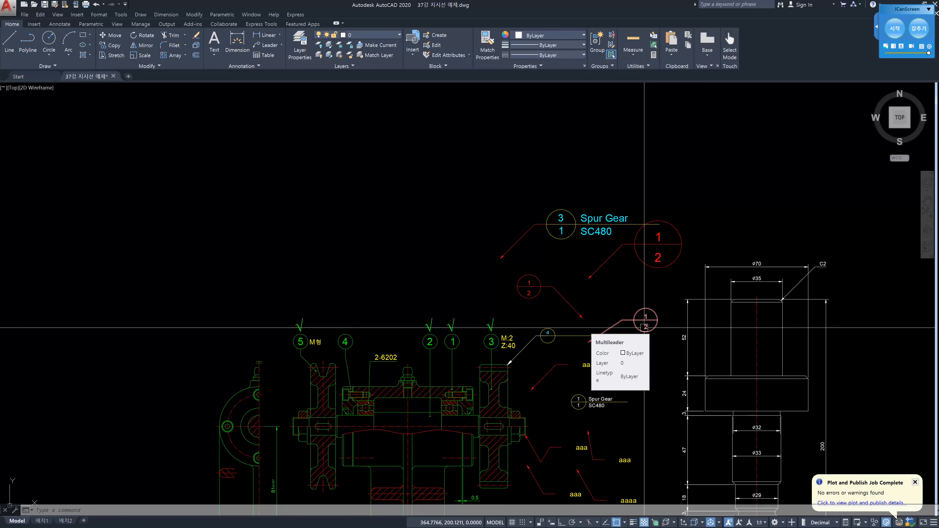
- Switch to the Block Contents PDF in Adobe Acrobat, examine the source block shapes and their dimensions, and return to the AutoCAD drawing
{"action": "key", "text": "alt+Tab"}
{"action": "key", "text": "alt+Tab"}
{"action": "key", "text": "alt+Tab"}
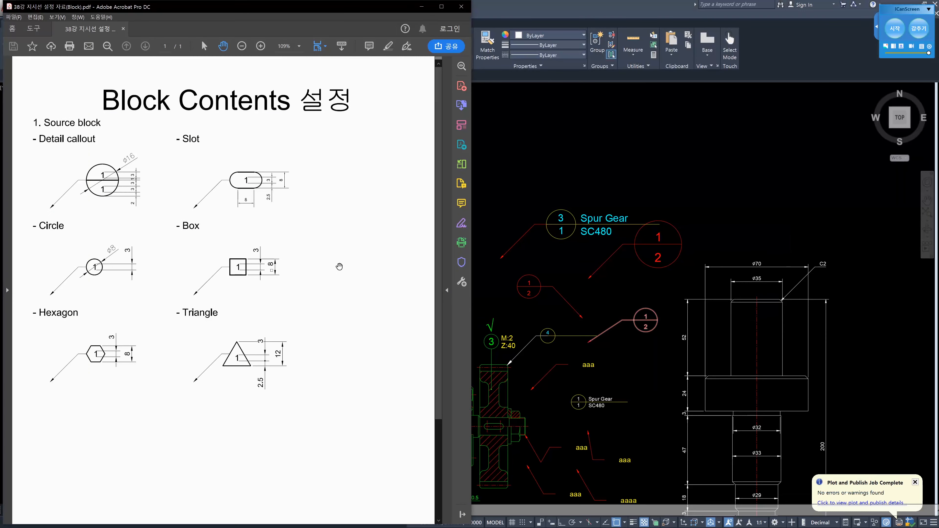
{"action": "left_click", "coordinate": [340, 266]}
{"action": "scroll", "coordinate": [122, 219], "scroll_direction": "up", "scroll_amount": 1, "text": "ctrl"}
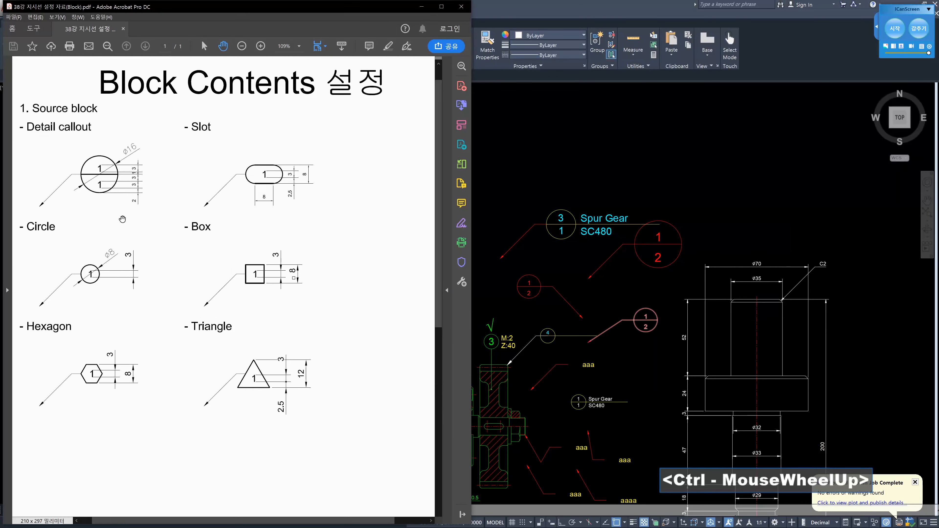
{"action": "scroll", "coordinate": [124, 218], "scroll_direction": "up", "scroll_amount": 1, "text": "ctrl"}
{"action": "left_click_drag", "start_coordinate": [146, 230], "coordinate": [203, 239]}
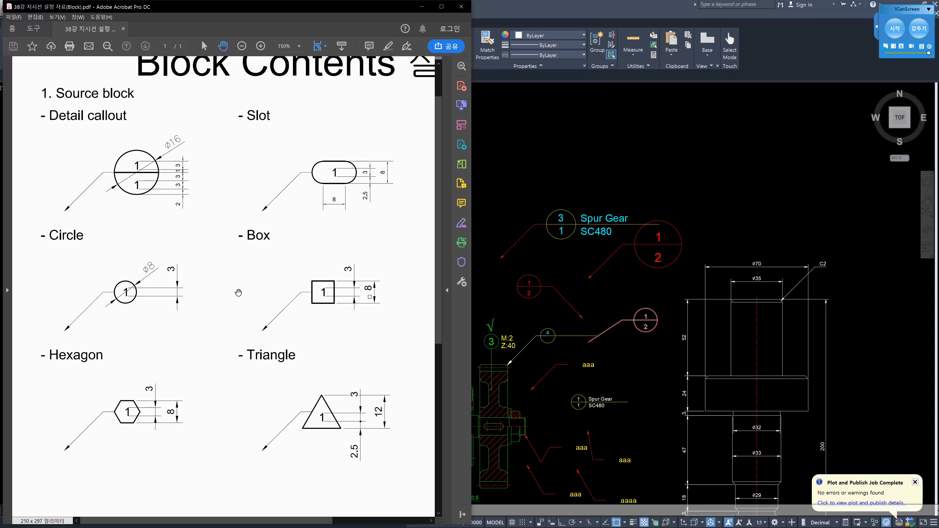
{"action": "scroll", "coordinate": [246, 289], "scroll_direction": "down", "scroll_amount": 1, "text": "ctrl"}
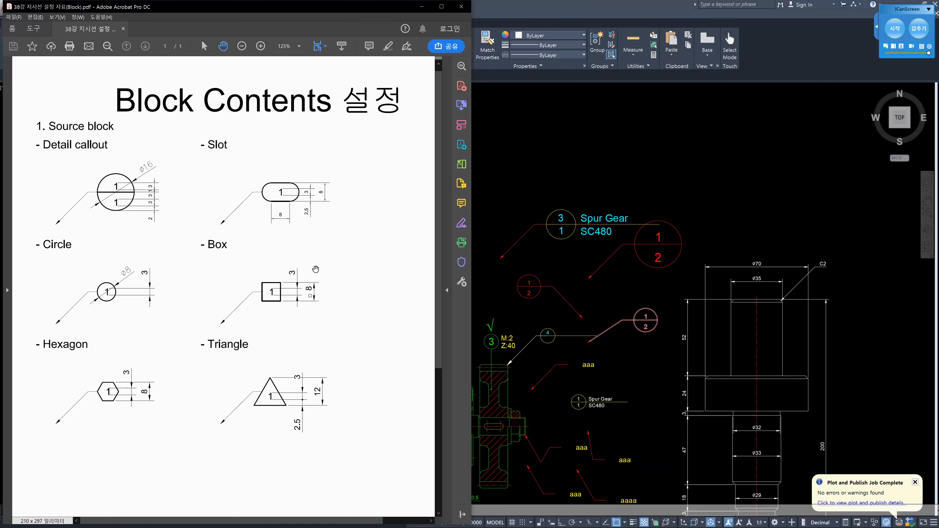
{"action": "left_click", "coordinate": [635, 278]}
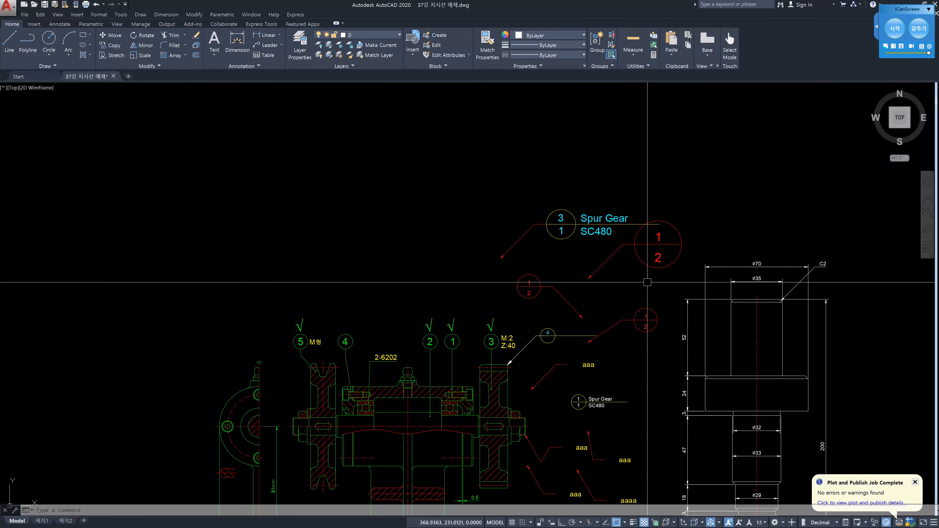